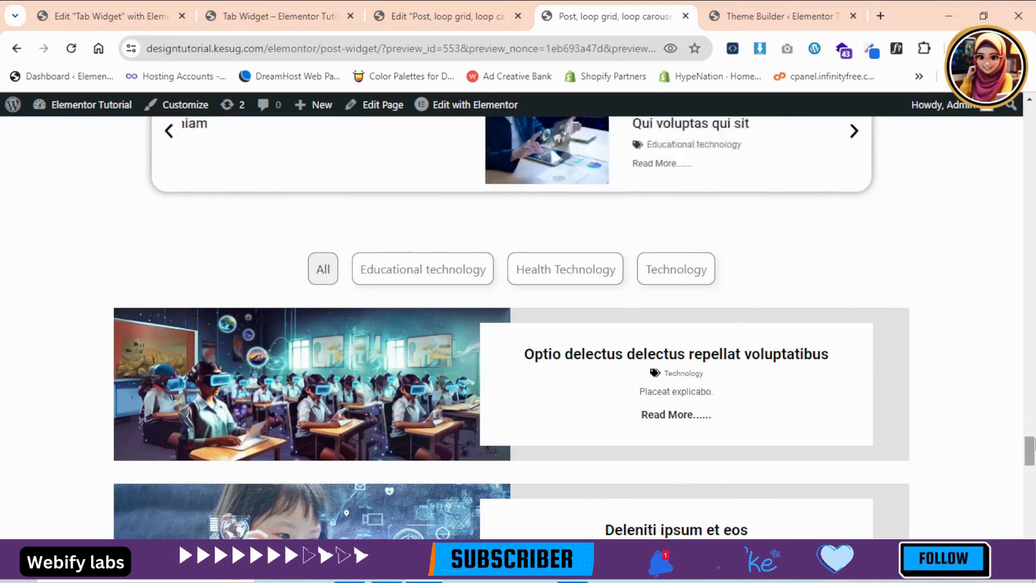
# Step: Preview the post category filter section, and try the Chair and Table filters on the Tab Widget preview page
pyautogui.moveTo(1030, 448); pyautogui.dragTo(1031, 452)
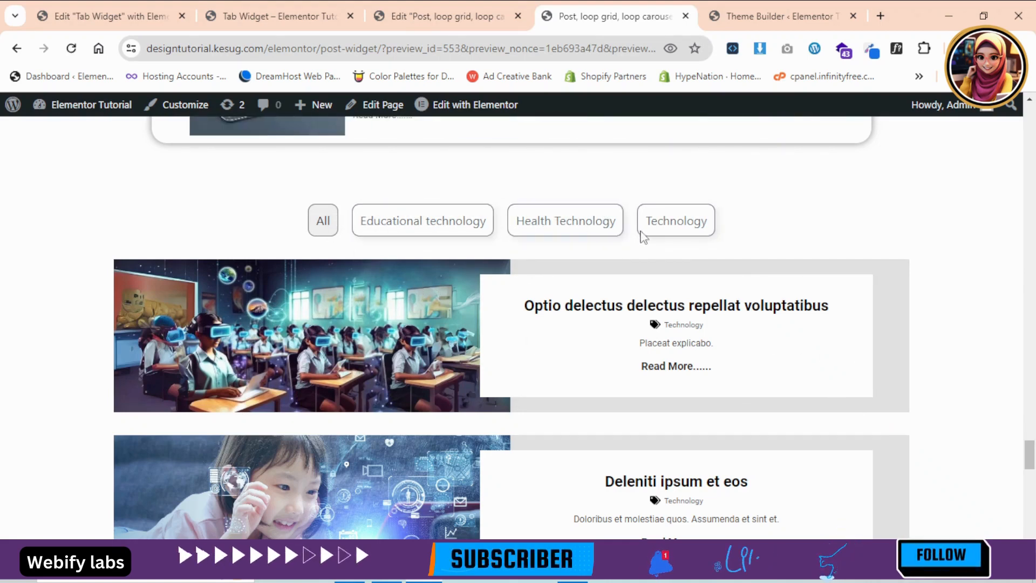
pyautogui.click(426, 8)
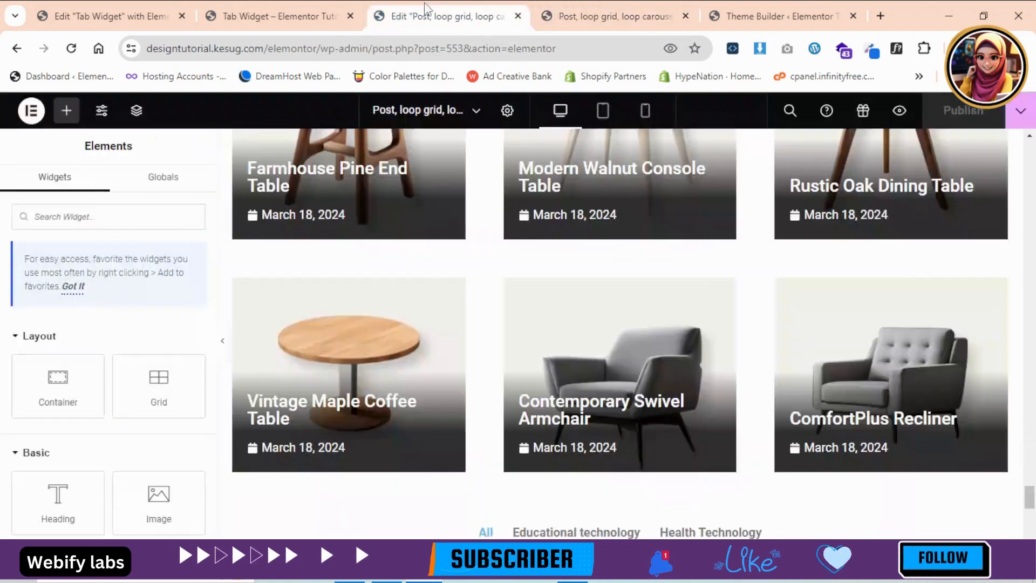
pyautogui.click(224, 8)
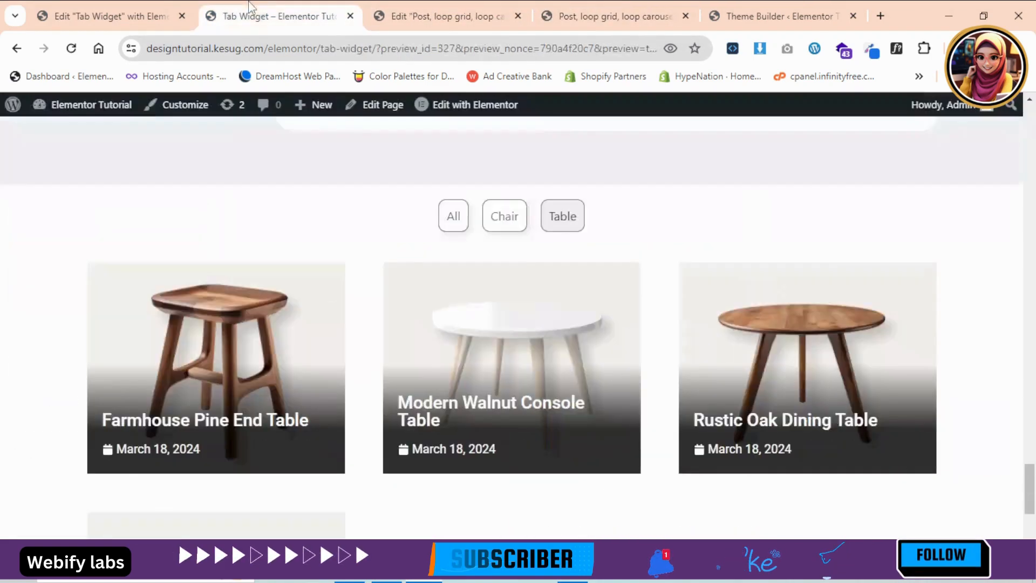
pyautogui.click(501, 217)
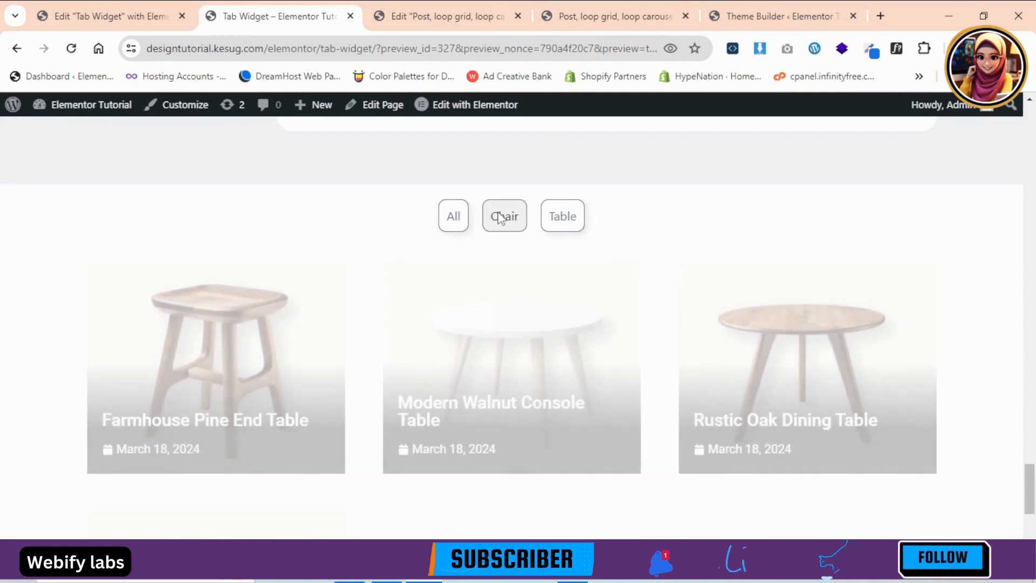
pyautogui.click(571, 217)
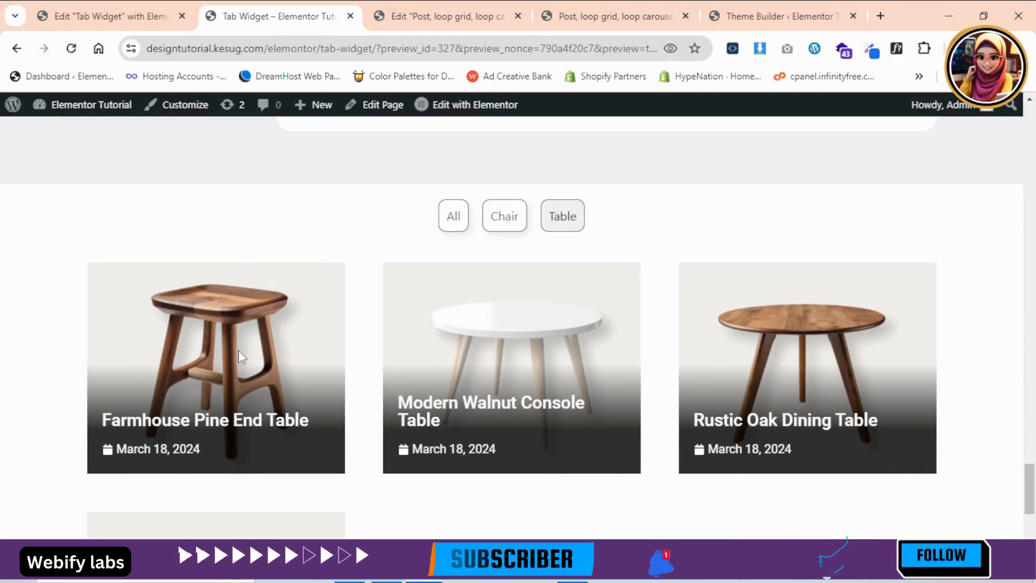
# Step: Open the Features section of Elementor's settings in the WordPress dashboard and find the Taxonomy Filter experiment
pyautogui.click(139, 12)
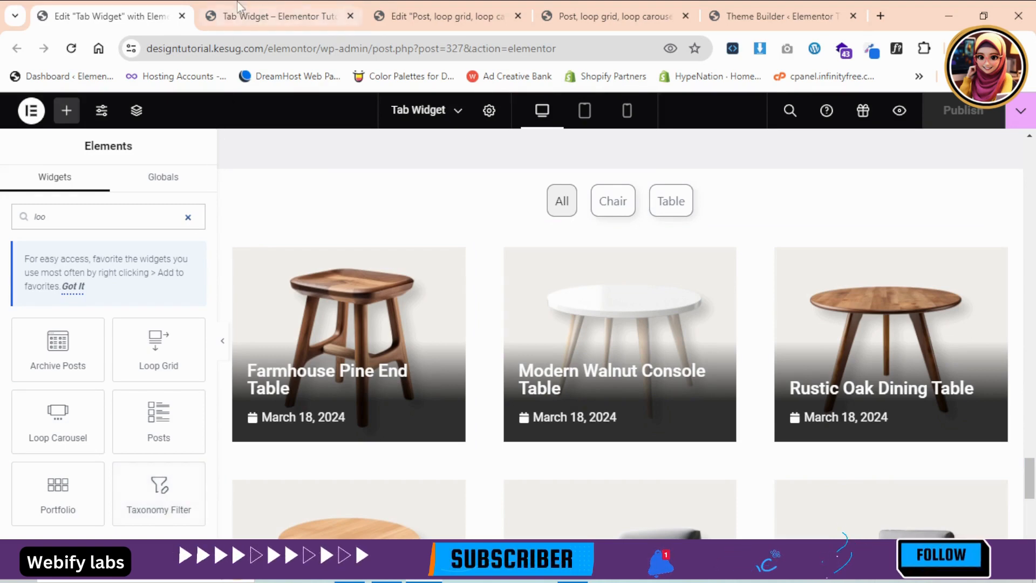
pyautogui.click(278, 16)
pyautogui.click(448, 16)
pyautogui.click(613, 7)
pyautogui.click(748, 10)
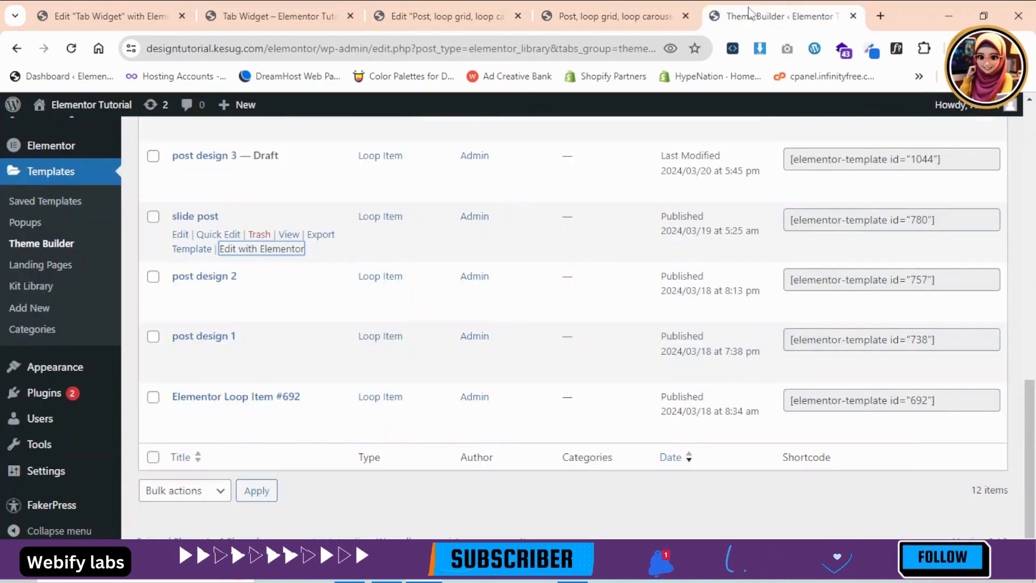
pyautogui.moveTo(1028, 449)
pyautogui.mouseDown()
pyautogui.moveTo(1024, 303)
pyautogui.moveTo(1033, 461)
pyautogui.mouseUp()
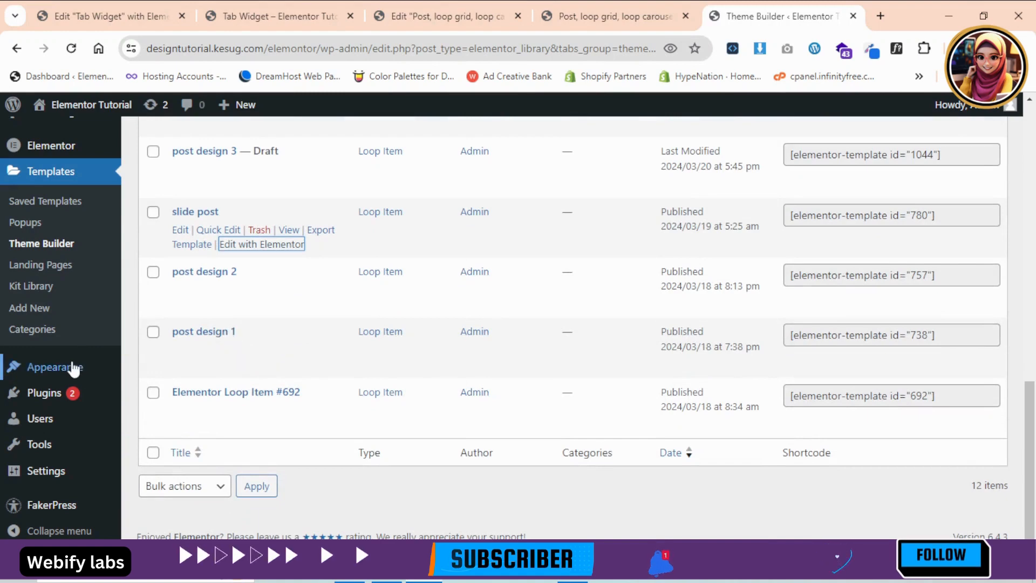
pyautogui.moveTo(48, 149)
pyautogui.click(156, 156)
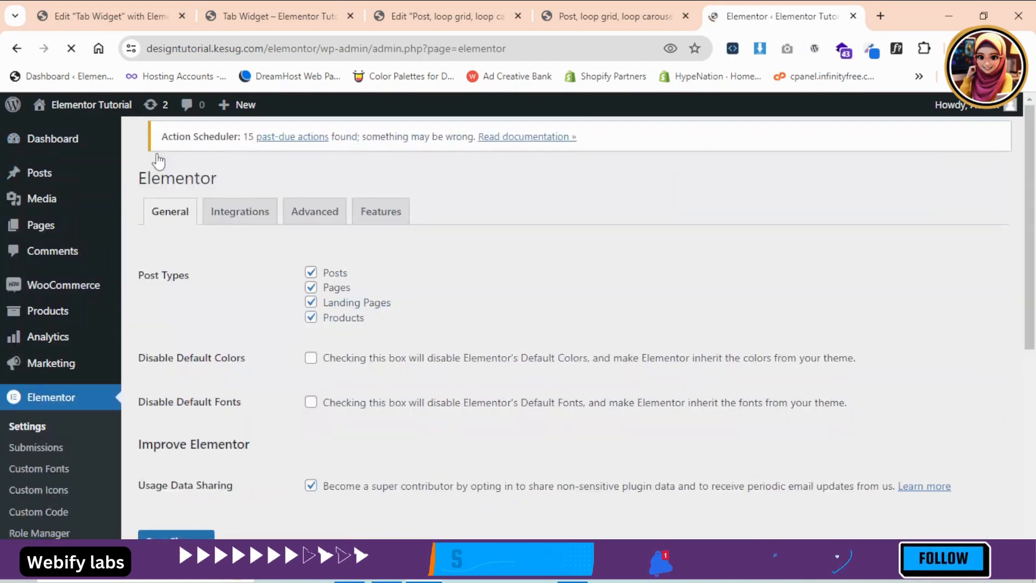
pyautogui.click(381, 238)
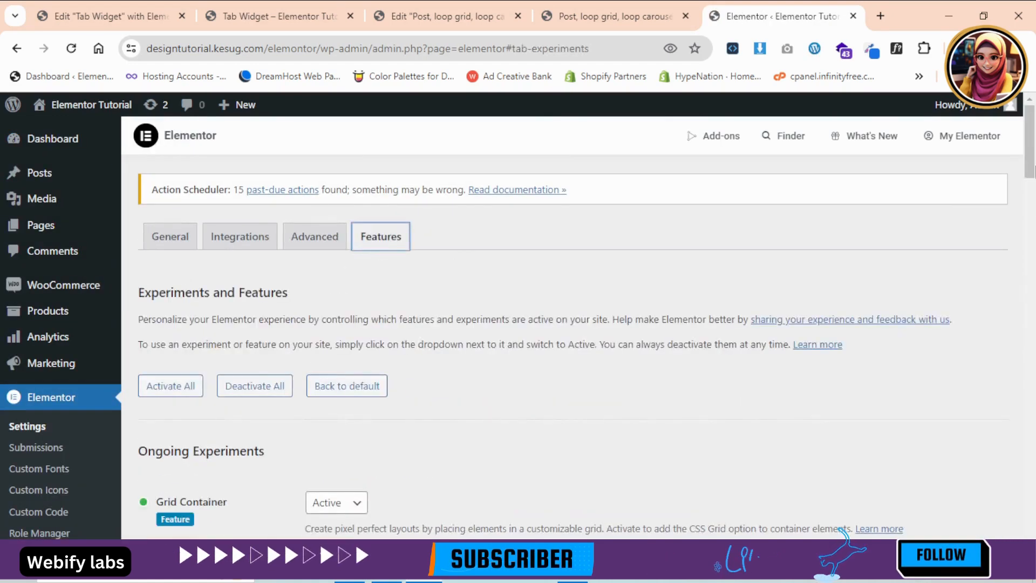
pyautogui.scroll(-5, 1033, 203)
pyautogui.moveTo(1033, 205); pyautogui.dragTo(1033, 293)
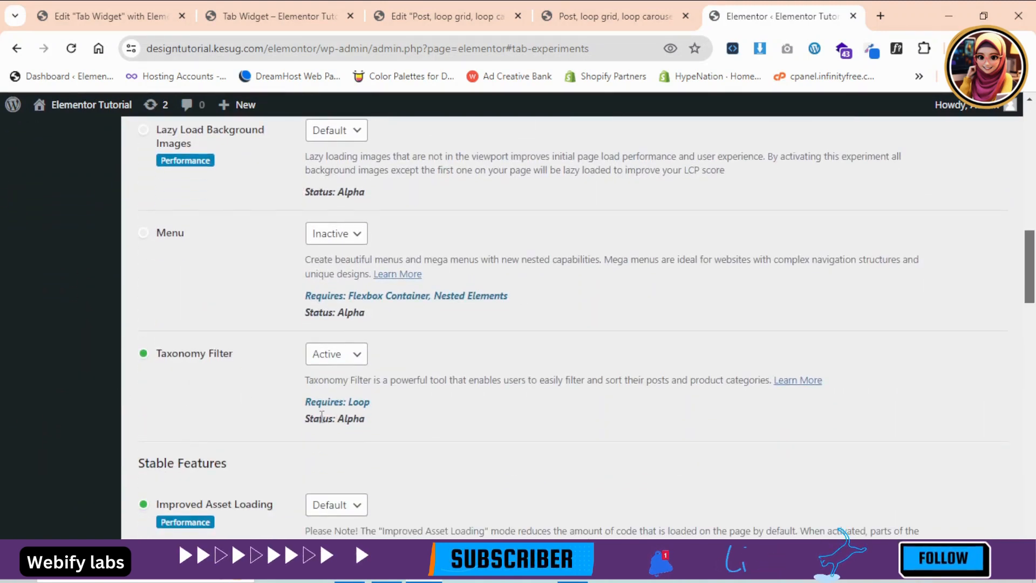
# Step: Examine the Taxonomy Filter's status and activation setting, and compare it with the Stable Features section
pyautogui.moveTo(367, 423); pyautogui.dragTo(336, 422)
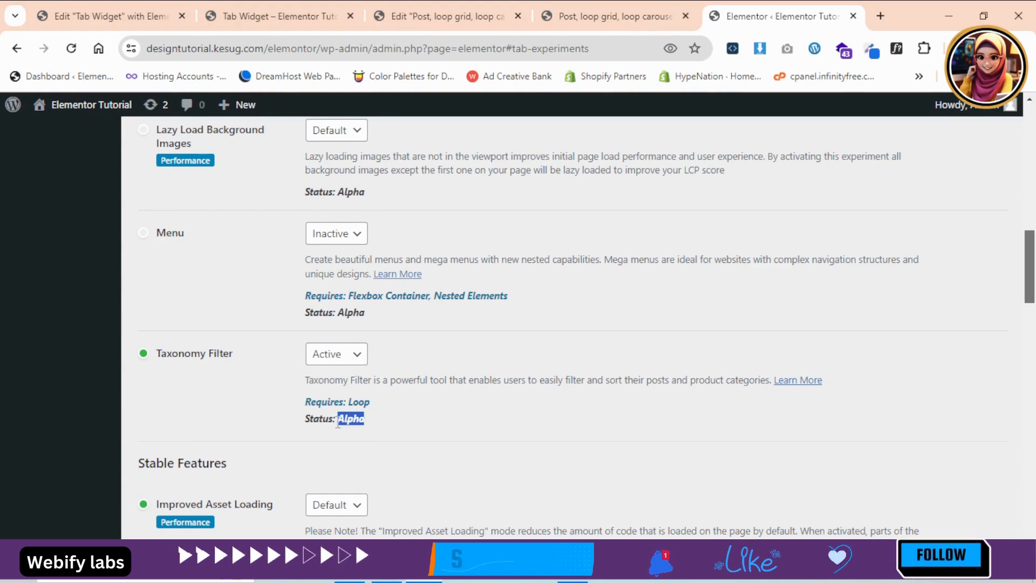
pyautogui.click(194, 403)
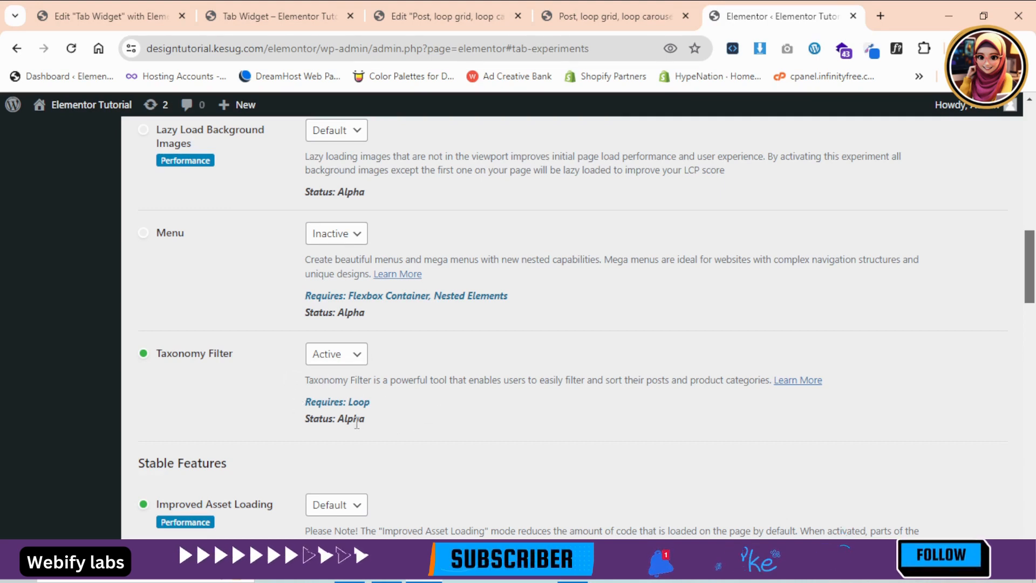
pyautogui.moveTo(373, 420); pyautogui.dragTo(340, 419)
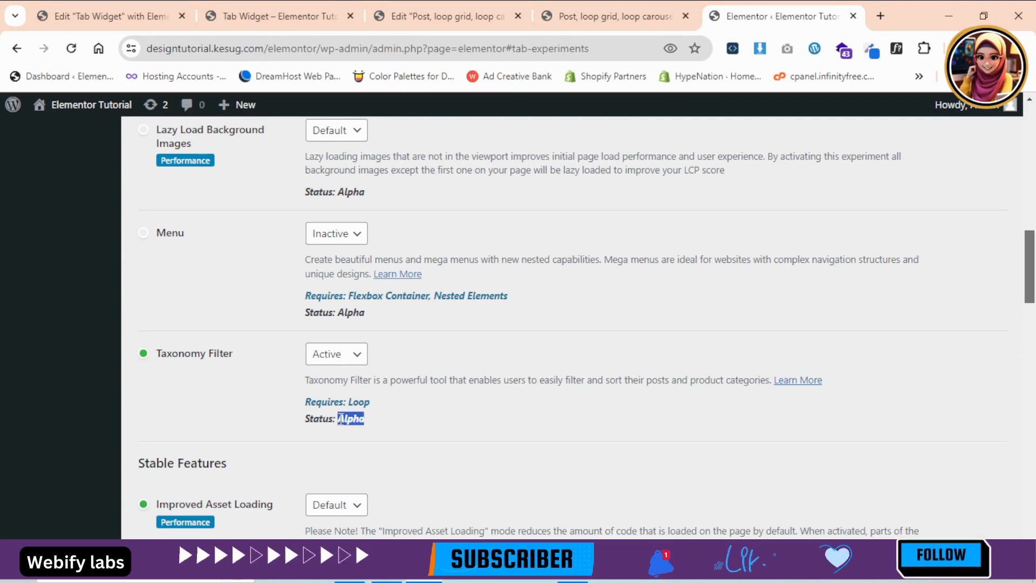
pyautogui.moveTo(1034, 284); pyautogui.dragTo(994, 374)
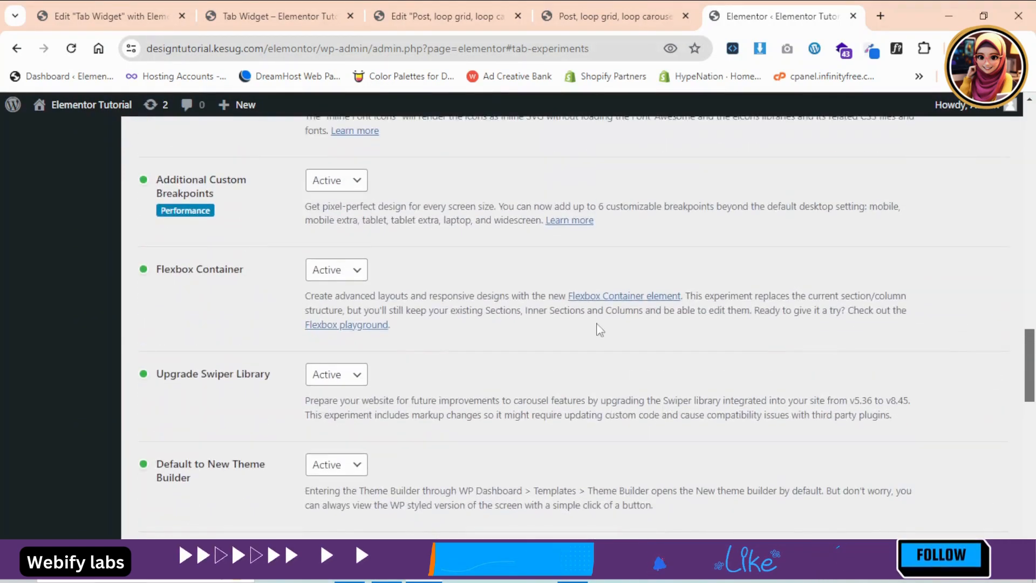
pyautogui.moveTo(1033, 346); pyautogui.dragTo(1029, 299)
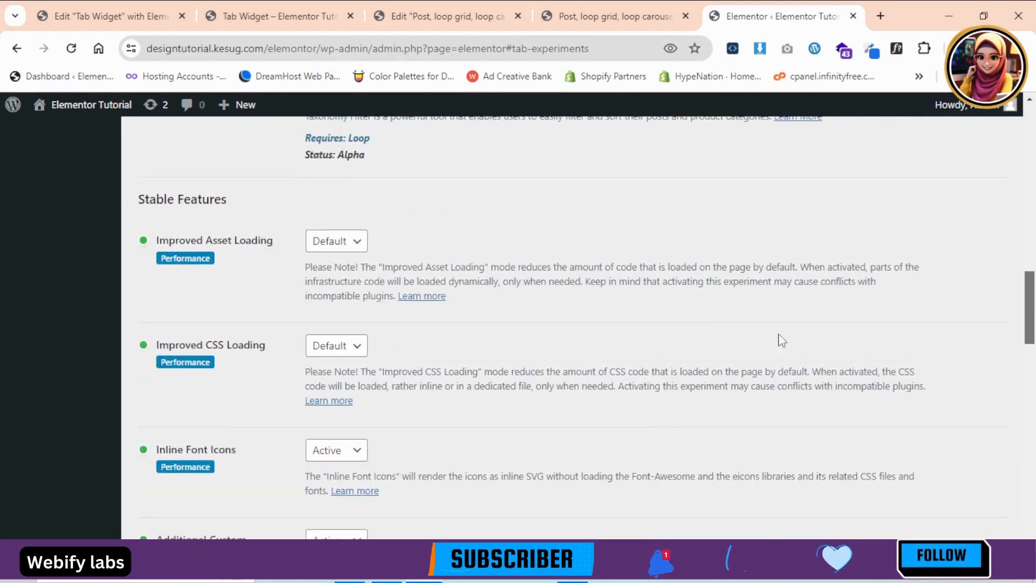
pyautogui.moveTo(138, 199); pyautogui.dragTo(249, 212)
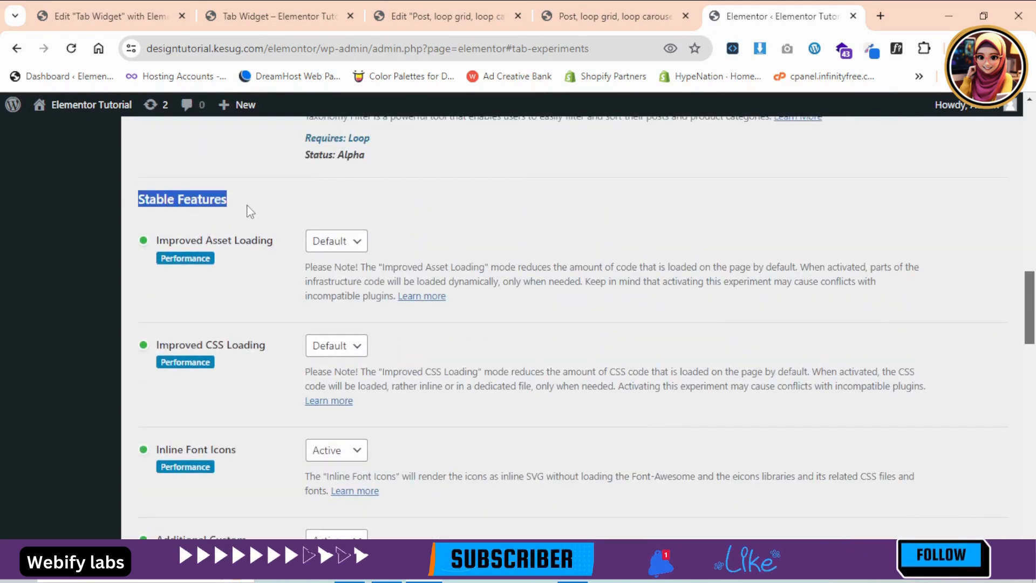
pyautogui.click(353, 216)
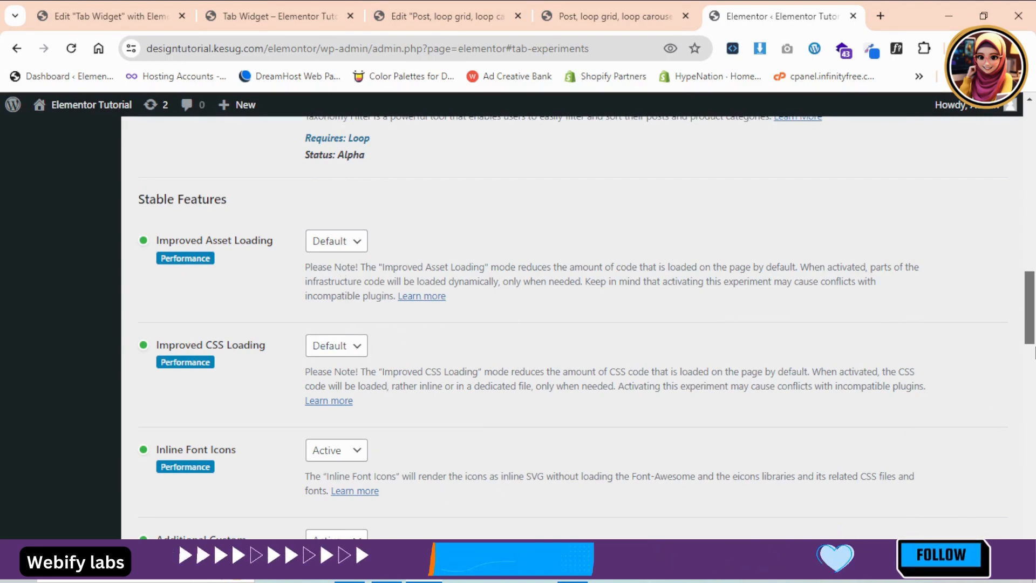
pyautogui.scroll(3, 684, 303)
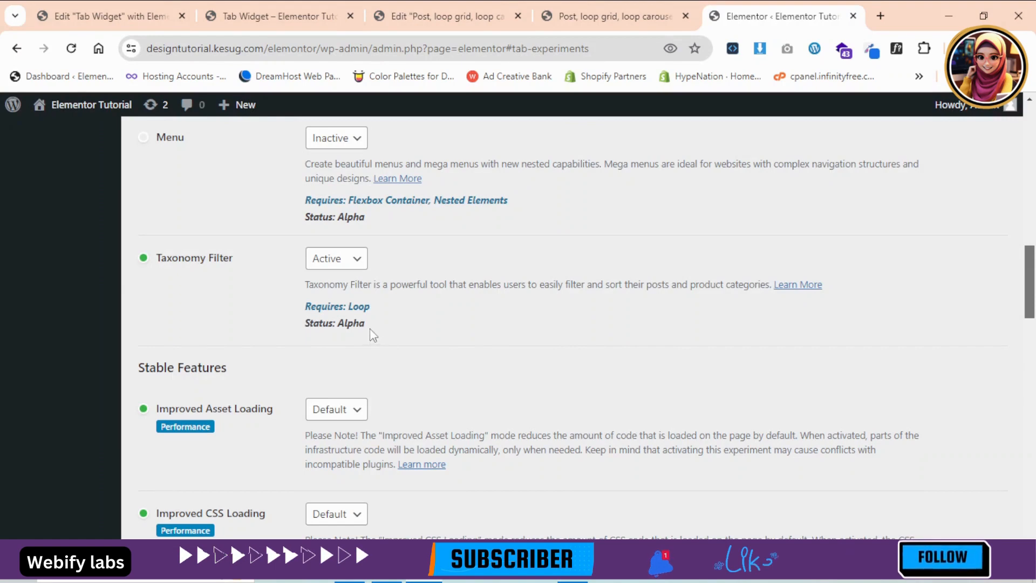
pyautogui.moveTo(369, 328); pyautogui.dragTo(340, 328)
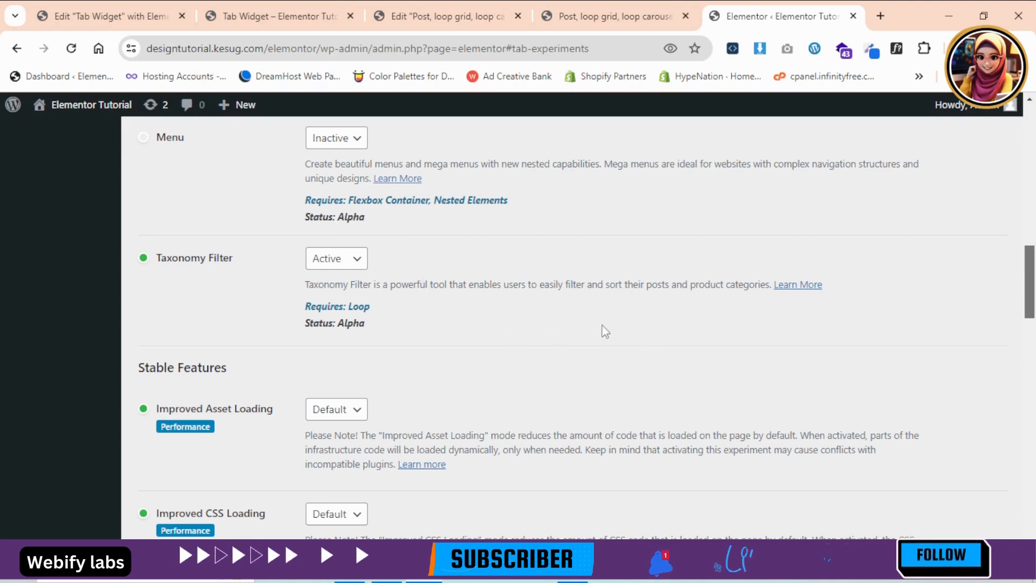
pyautogui.moveTo(371, 328); pyautogui.dragTo(341, 328)
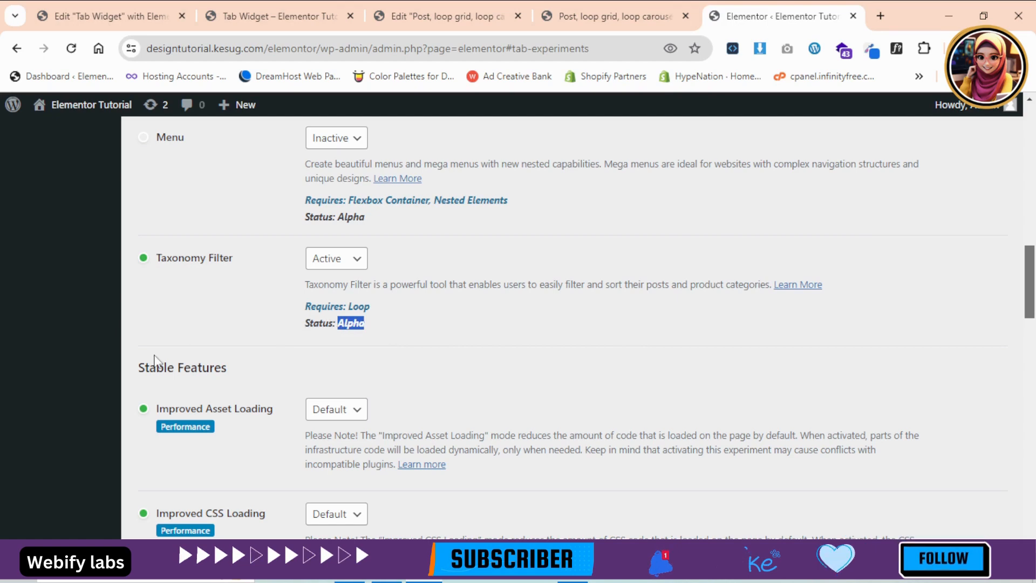
pyautogui.moveTo(154, 361); pyautogui.dragTo(300, 377)
pyautogui.click(300, 377)
pyautogui.click(573, 11)
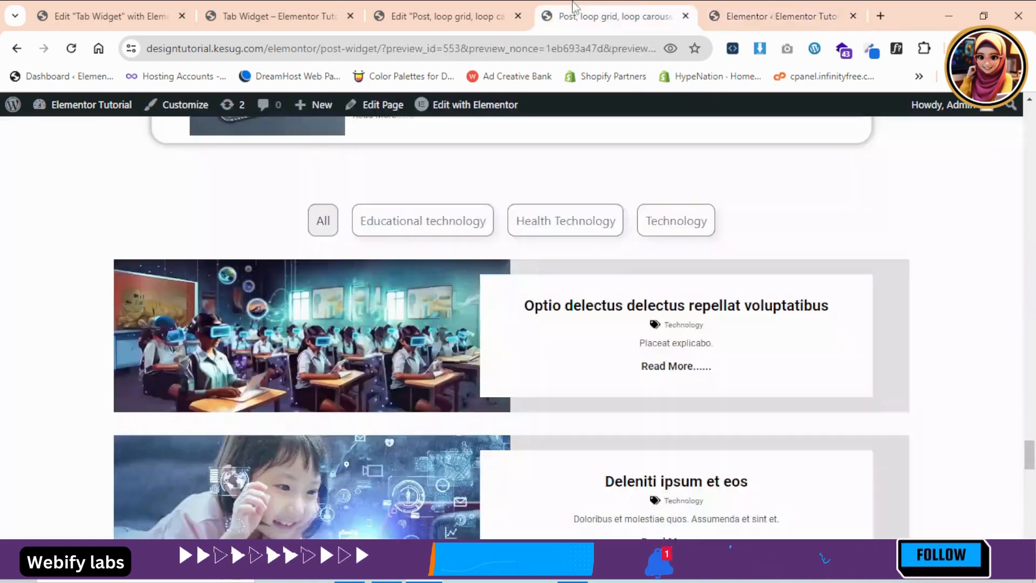
pyautogui.click(456, 11)
pyautogui.click(612, 7)
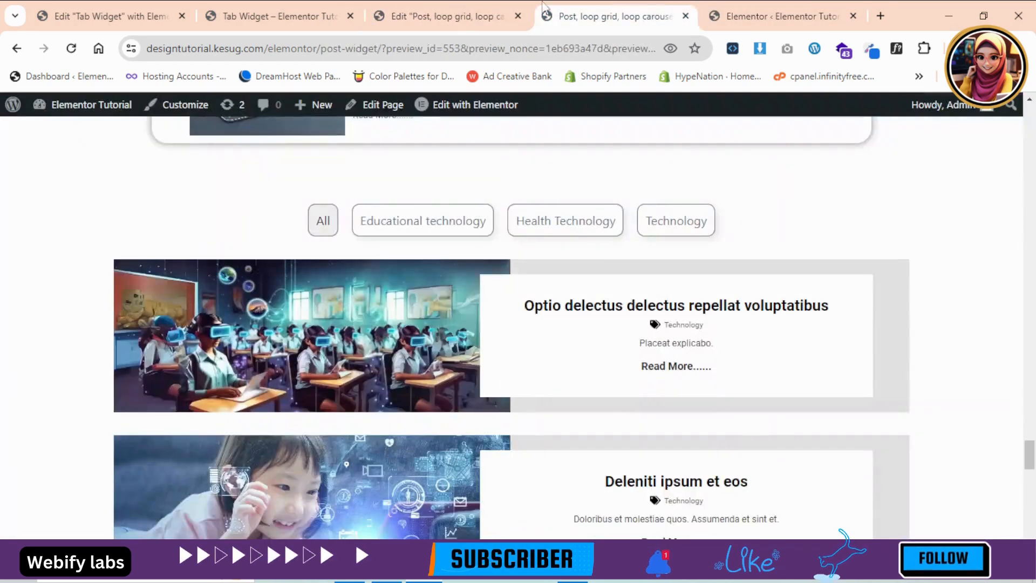
pyautogui.click(469, 9)
pyautogui.click(323, 10)
pyautogui.click(398, 8)
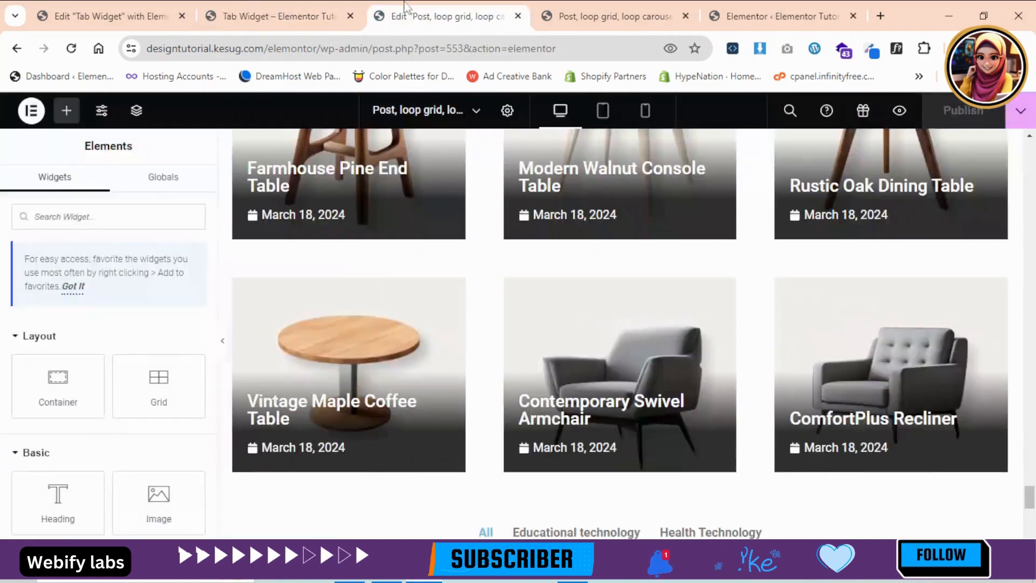
pyautogui.click(579, 7)
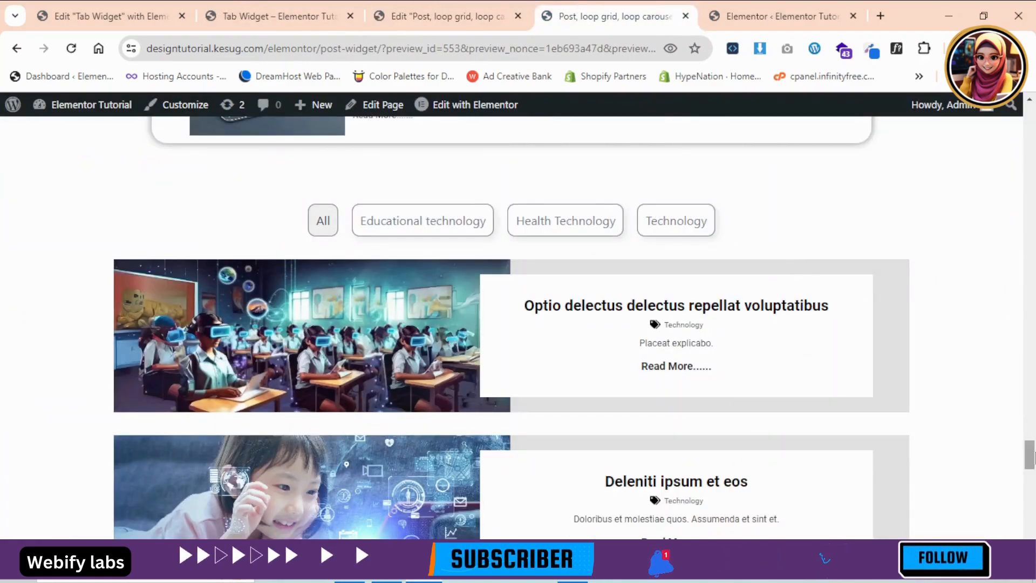
pyautogui.scroll(1, 1031, 456)
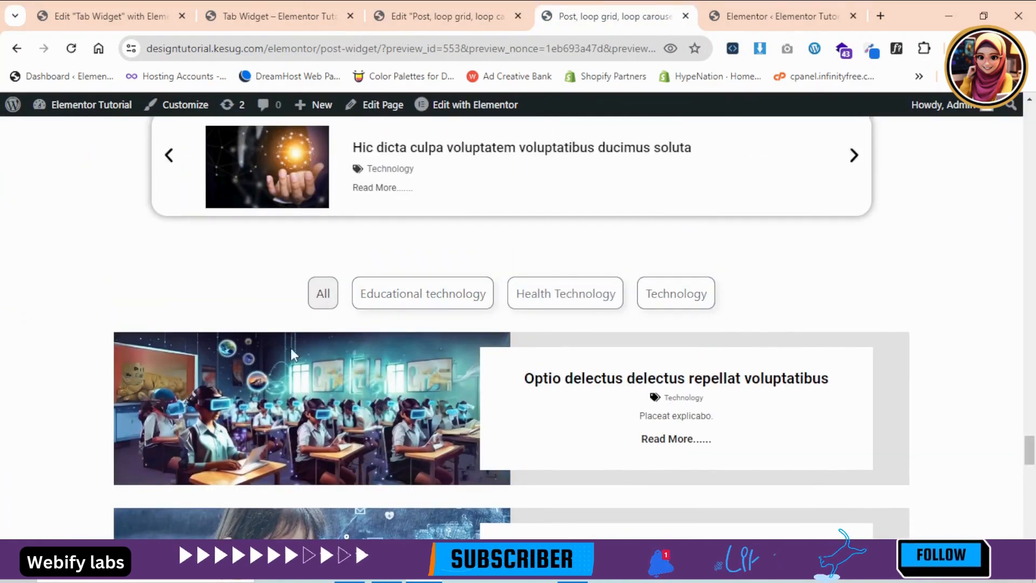
# Step: In the Elementor editor of the post loop grid page, delete the All/Chair/Table filter above the furniture grid
pyautogui.click(464, 8)
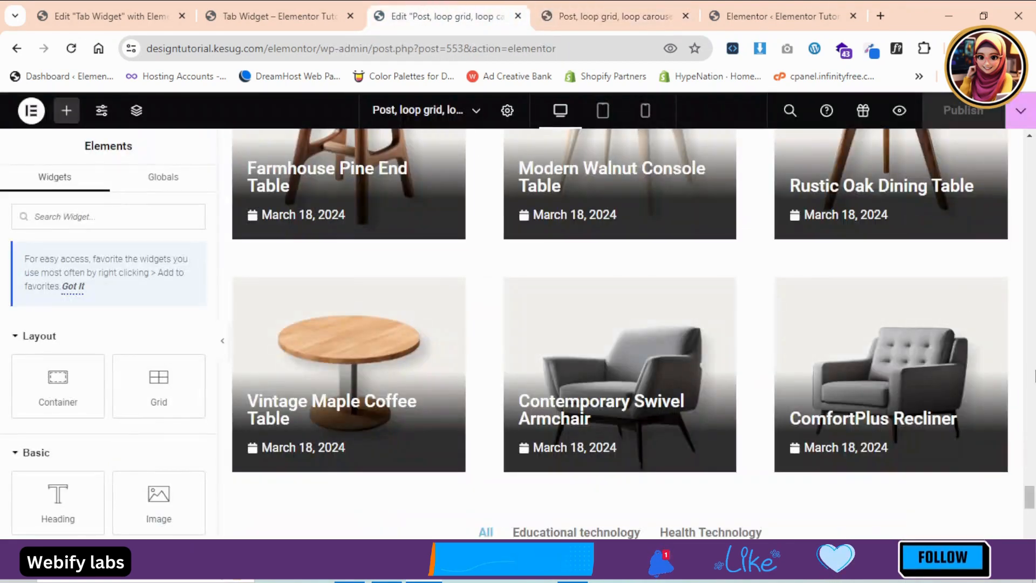
pyautogui.scroll(5, 1032, 478)
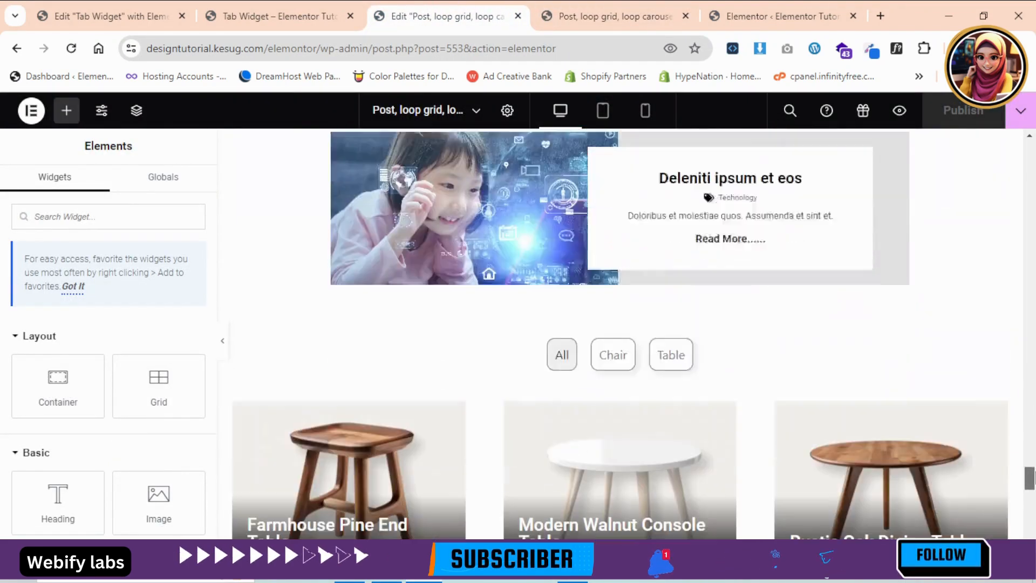
pyautogui.scroll(-1, 1031, 478)
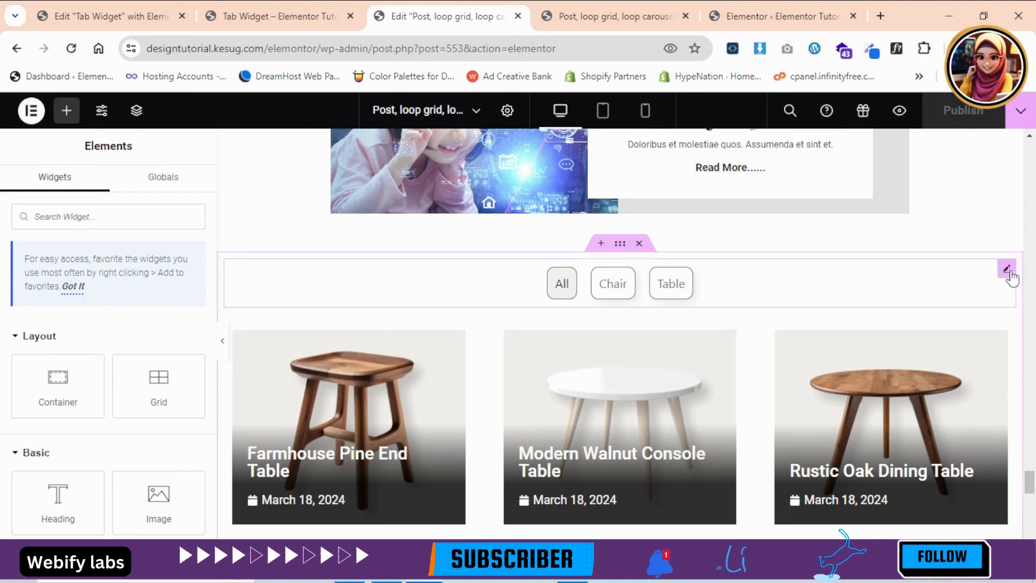
pyautogui.rightClick(1007, 272)
pyautogui.click(900, 534)
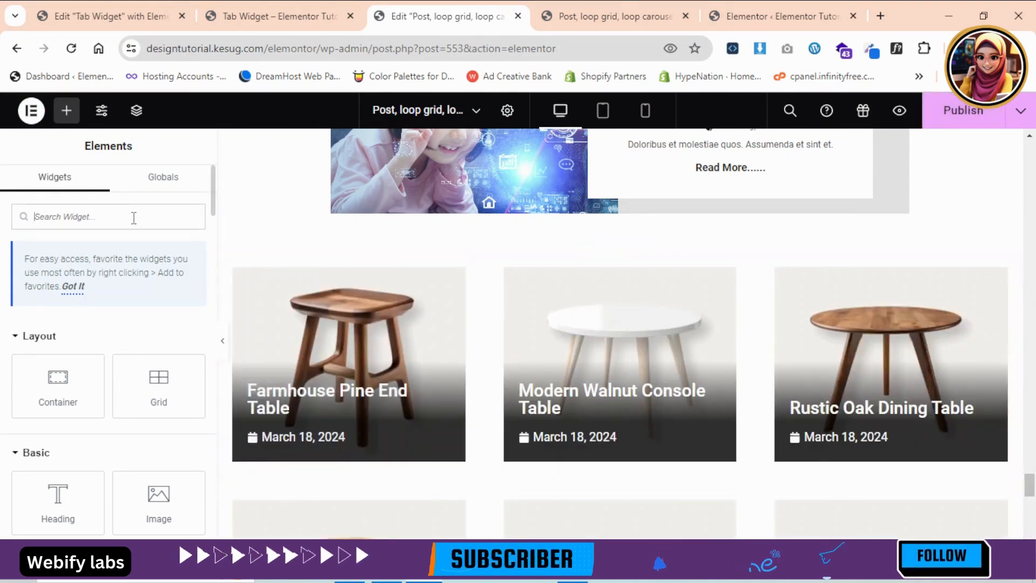
# Step: Find the Taxonomy Filter widget with the search term "tax" and place it above the furniture loop grid
pyautogui.write('tax')
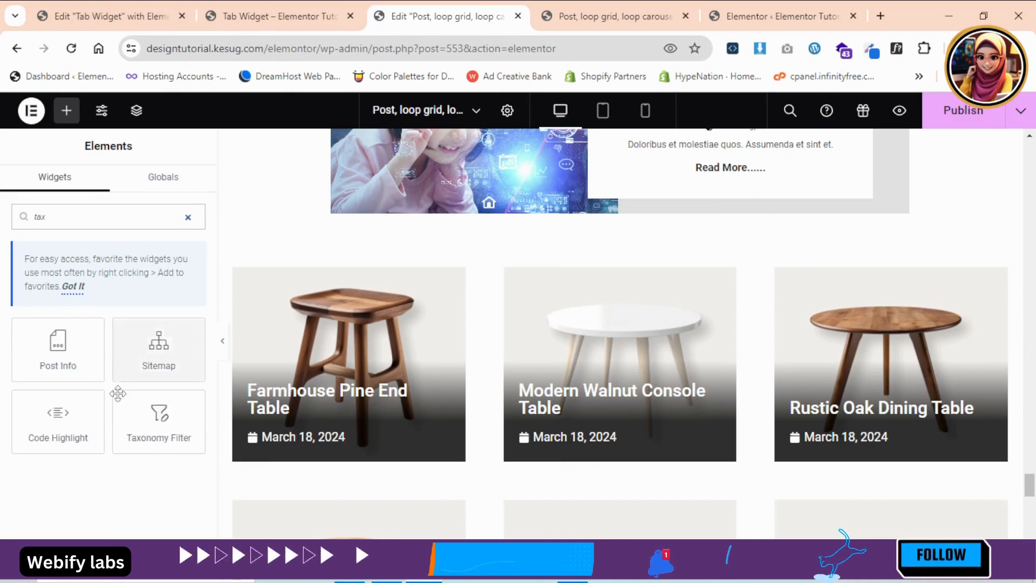
pyautogui.moveTo(157, 426); pyautogui.dragTo(483, 273)
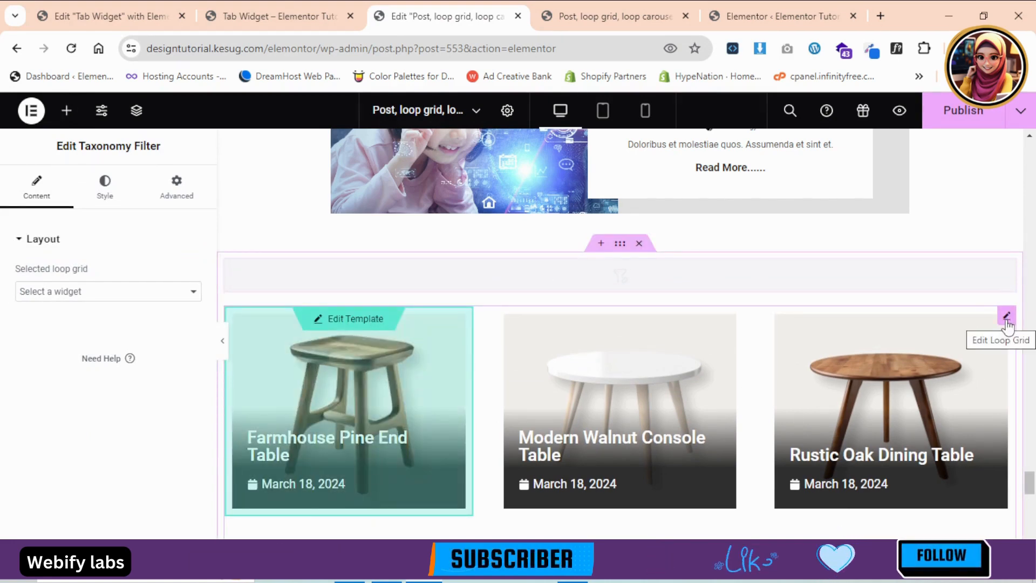
# Step: Connect the Taxonomy Filter above the furniture grid to Loop Grid 1 and set its taxonomy to Product categories
pyautogui.click(1007, 319)
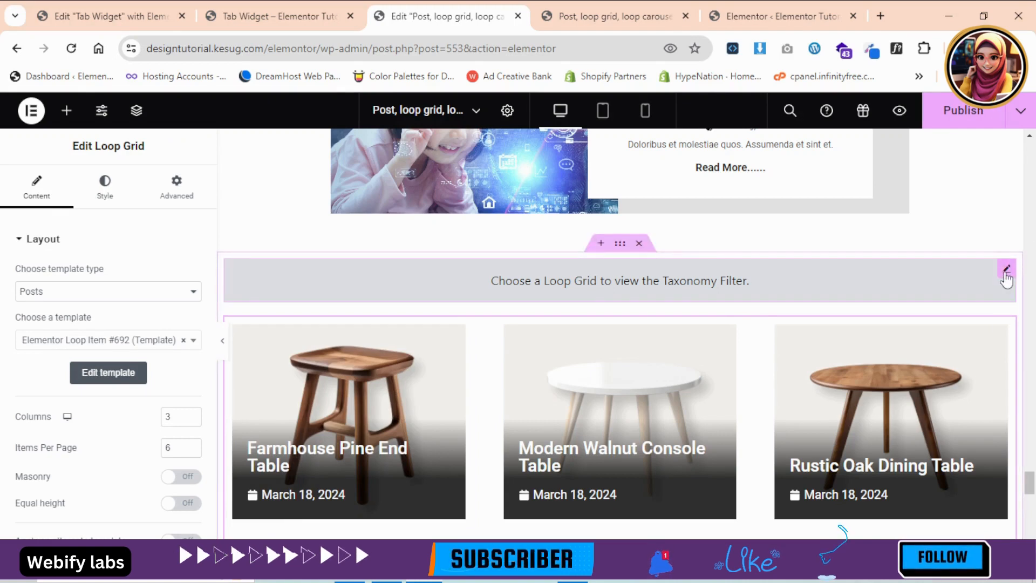
pyautogui.click(1005, 270)
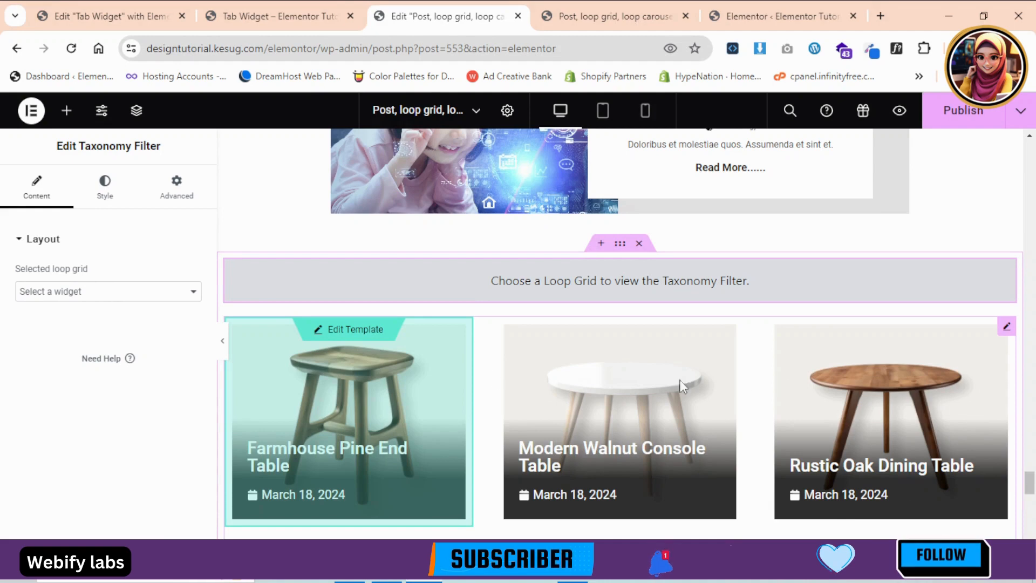
pyautogui.click(142, 292)
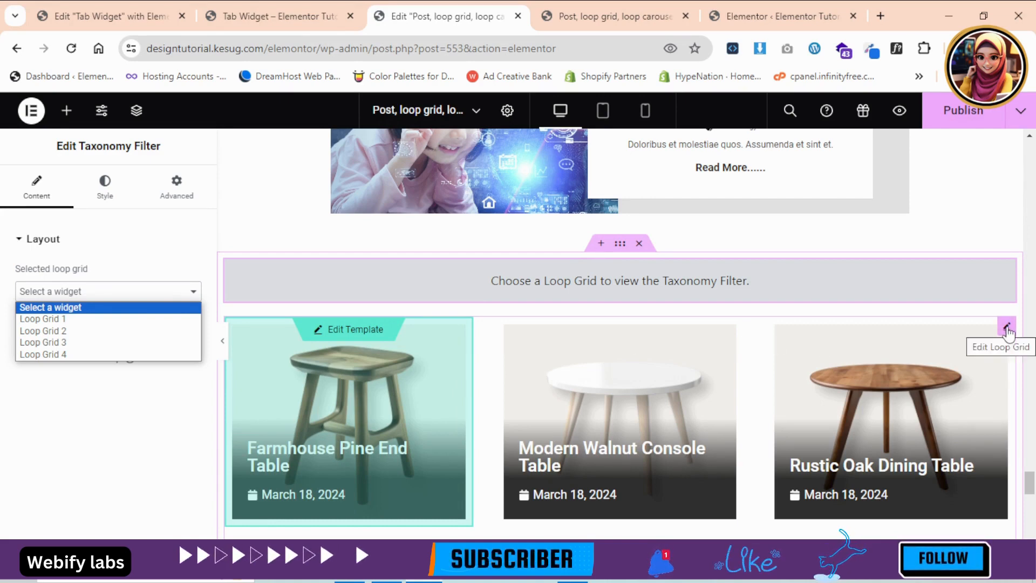
pyautogui.click(68, 318)
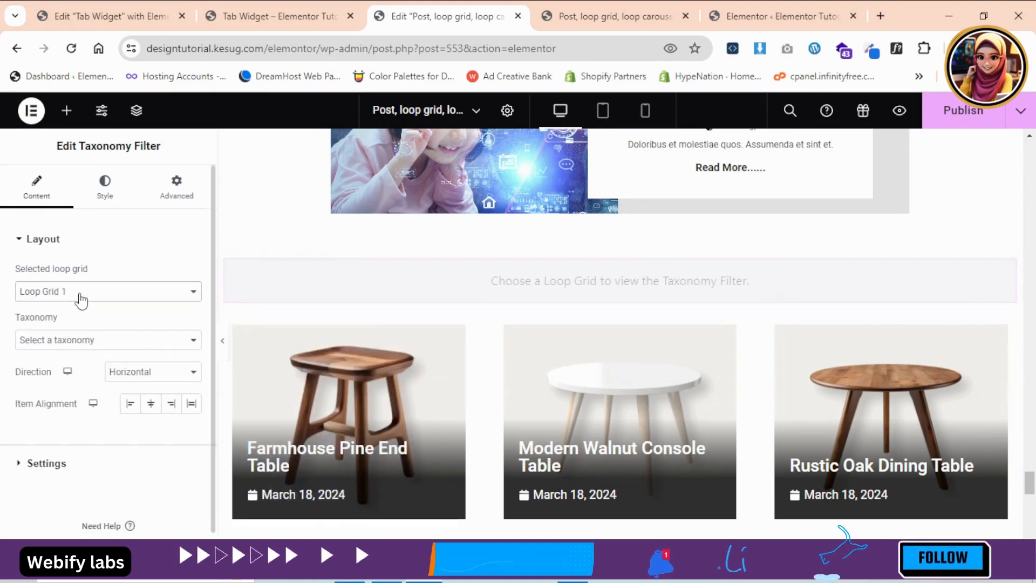
pyautogui.click(80, 294)
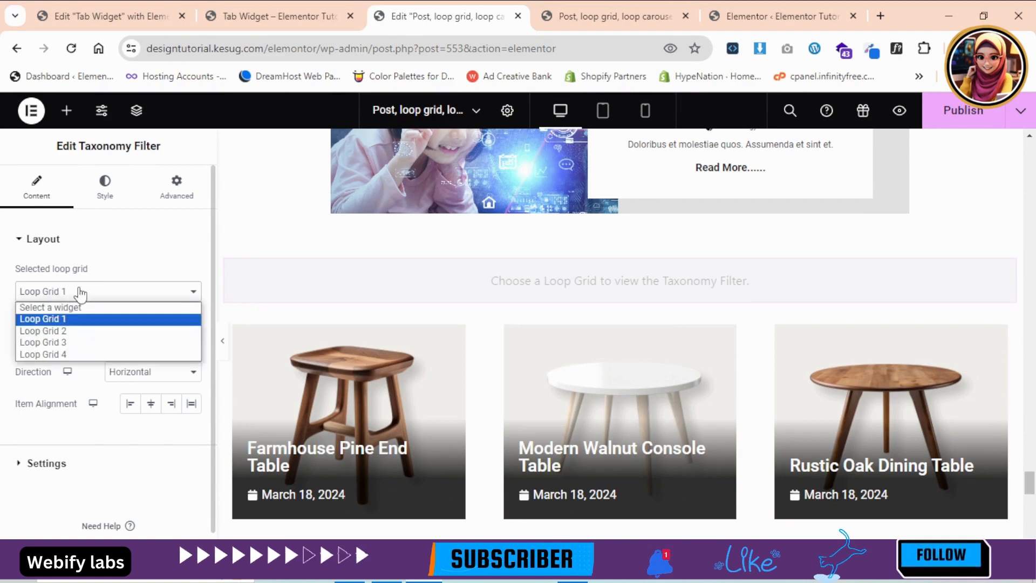
pyautogui.click(54, 318)
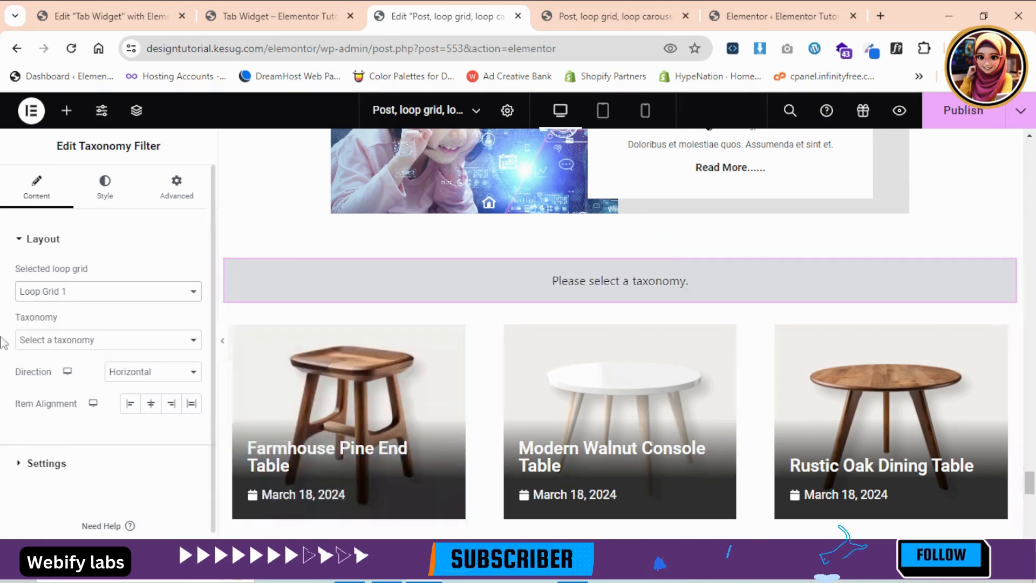
pyautogui.click(119, 292)
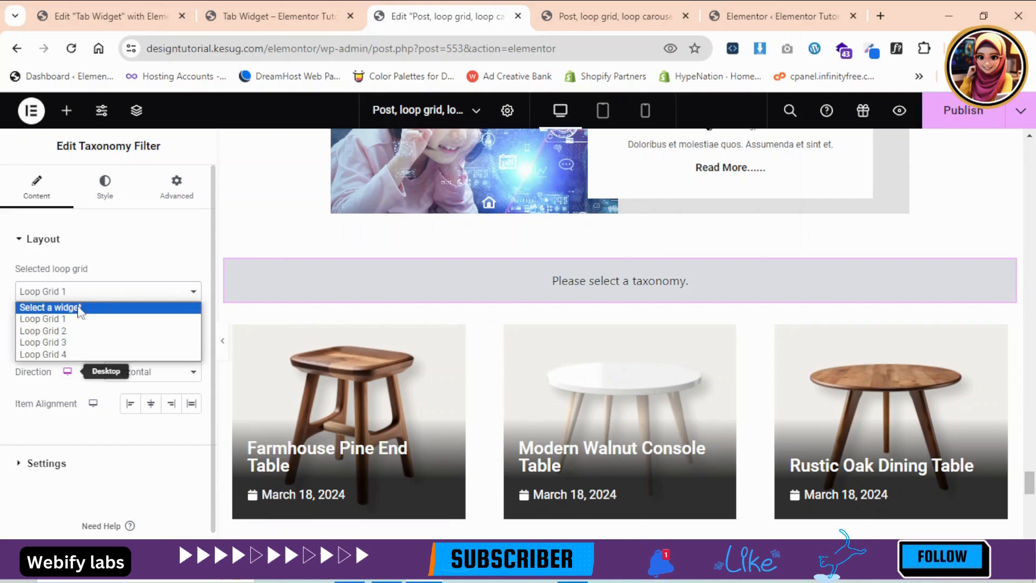
pyautogui.click(119, 277)
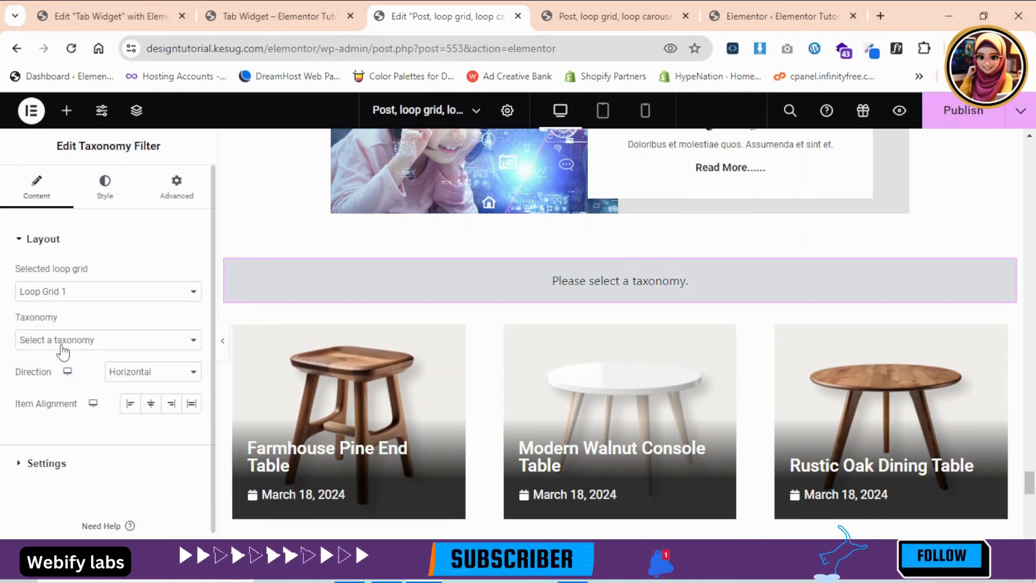
pyautogui.click(63, 340)
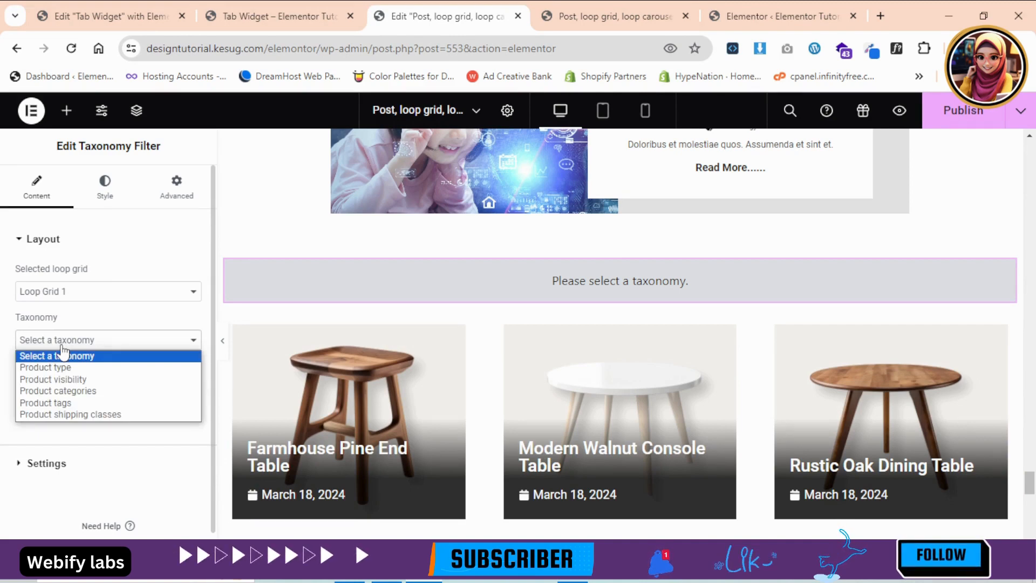
pyautogui.click(69, 391)
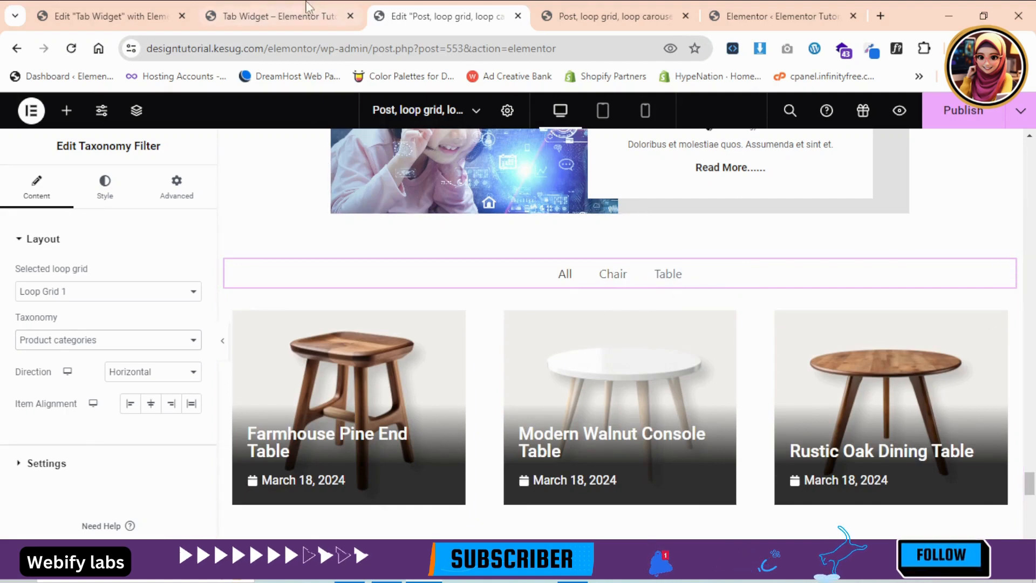
# Step: Compare the new furniture filter with the styled All/Chair/Table filter on the Tab Widget preview page, and review its direction and taxonomy options
pyautogui.click(311, 12)
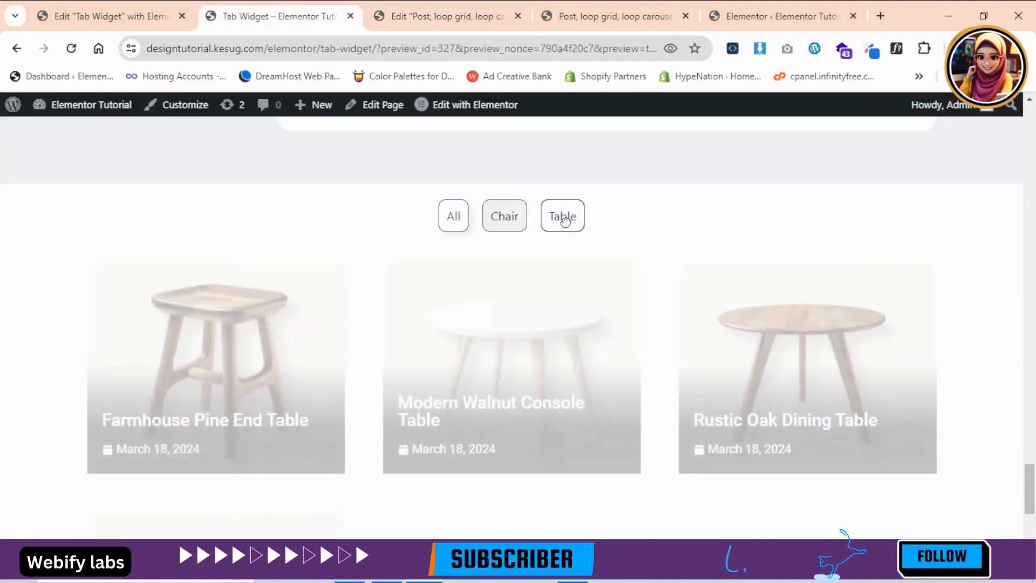
pyautogui.click(459, 17)
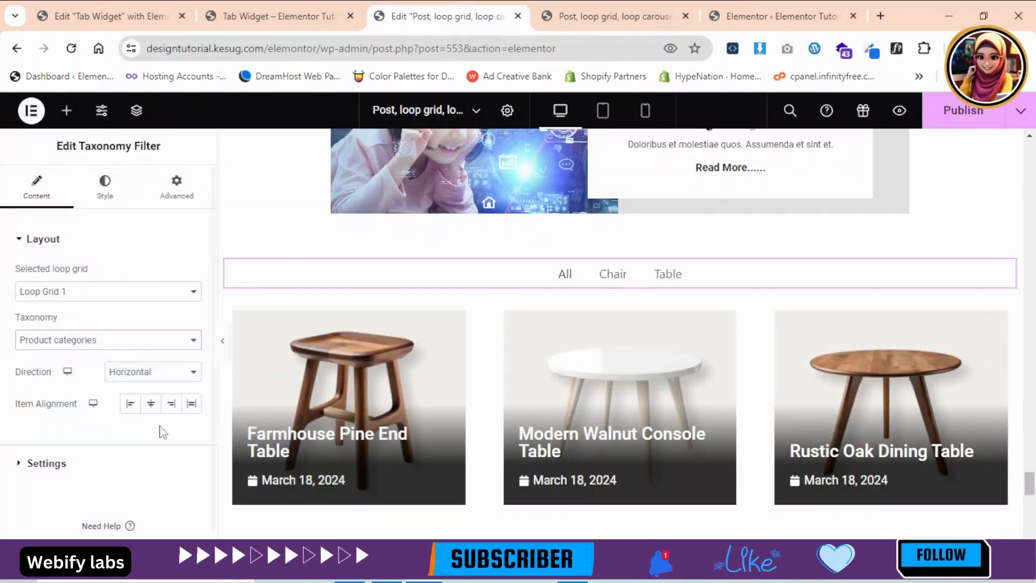
pyautogui.click(126, 377)
pyautogui.click(126, 377)
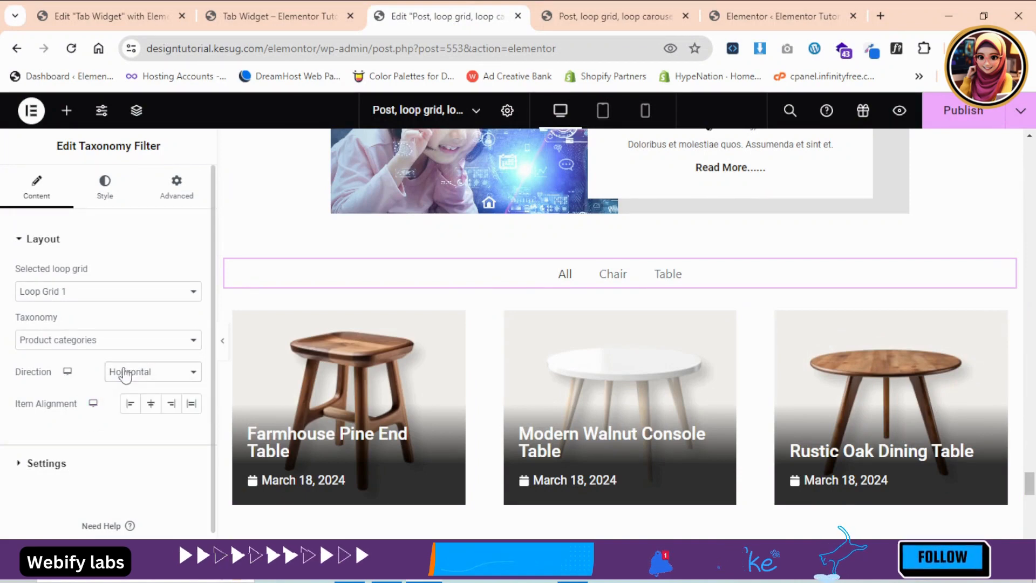
pyautogui.click(124, 341)
pyautogui.click(124, 344)
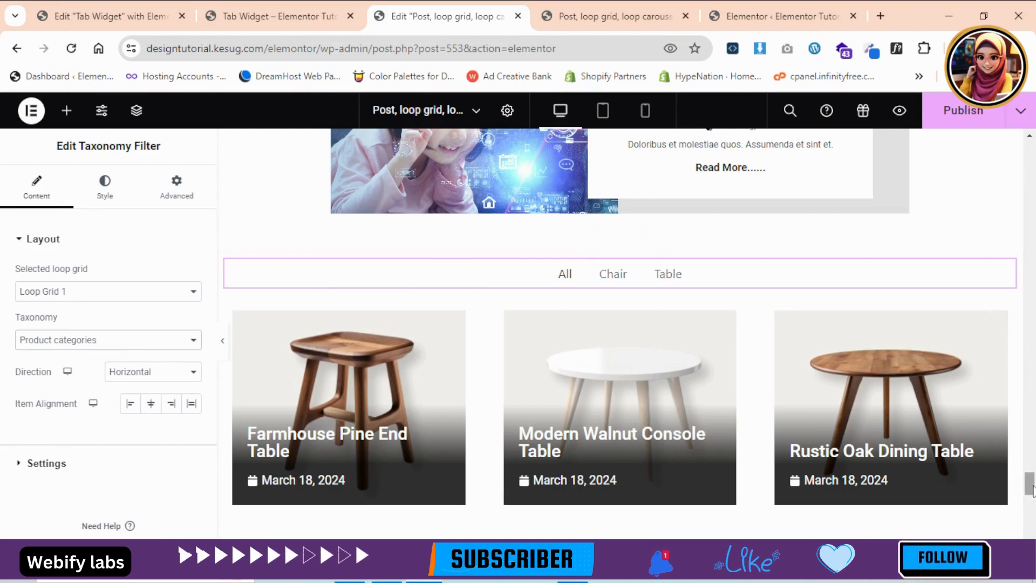
# Step: Delete the existing All/Educational technology/Health Technology/Technology filter above the technology posts grid
pyautogui.moveTo(1033, 485); pyautogui.dragTo(1030, 462)
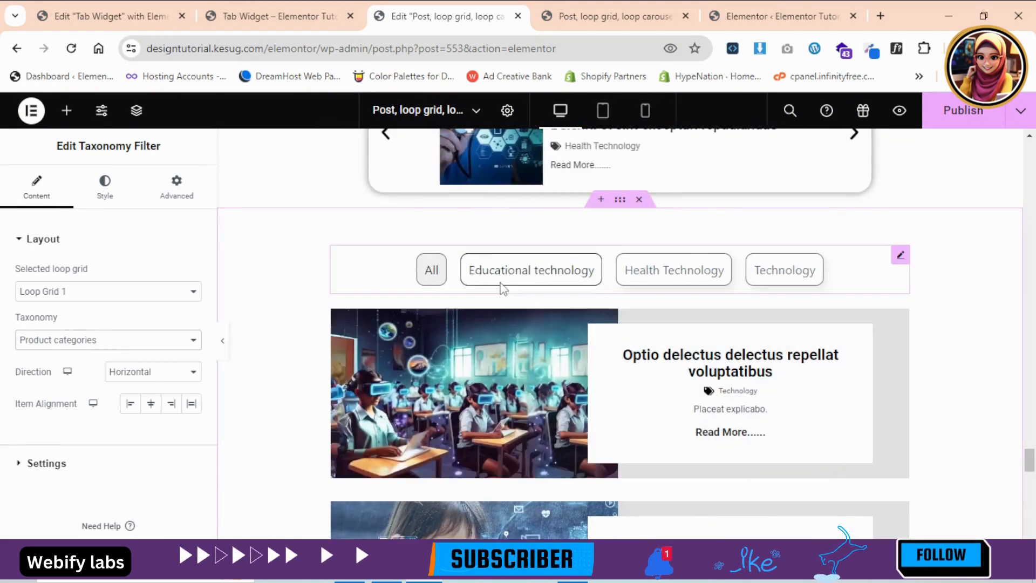
pyautogui.rightClick(902, 259)
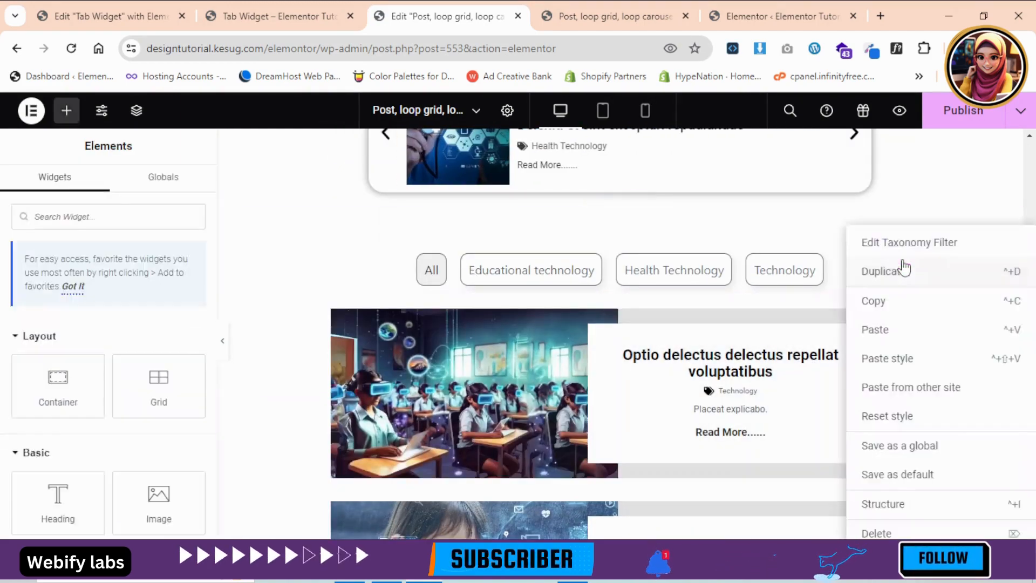
pyautogui.click(889, 532)
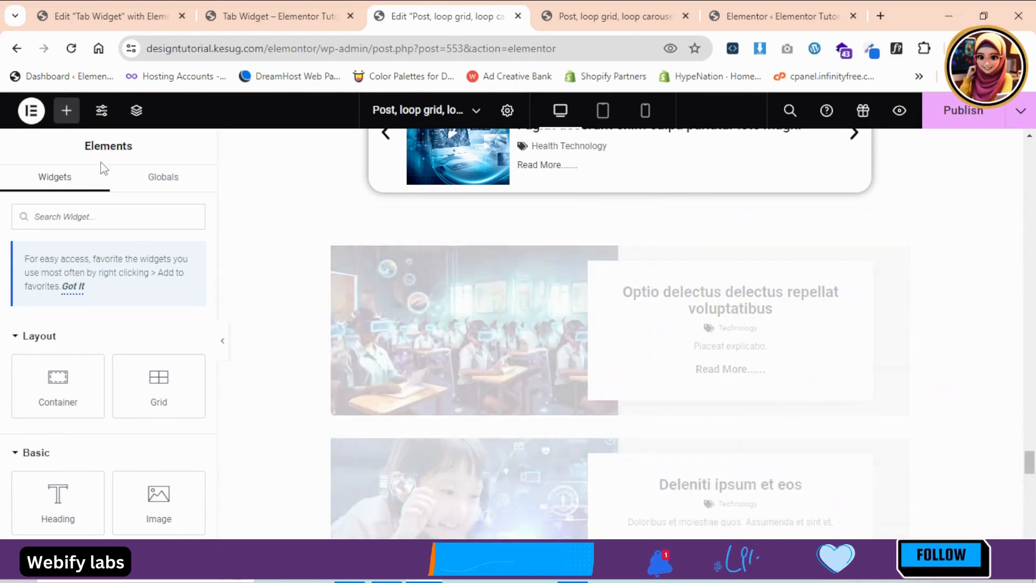
# Step: Find the Taxonomy Filter widget with the search term "tax" and place it above the technology posts grid
pyautogui.click(73, 216)
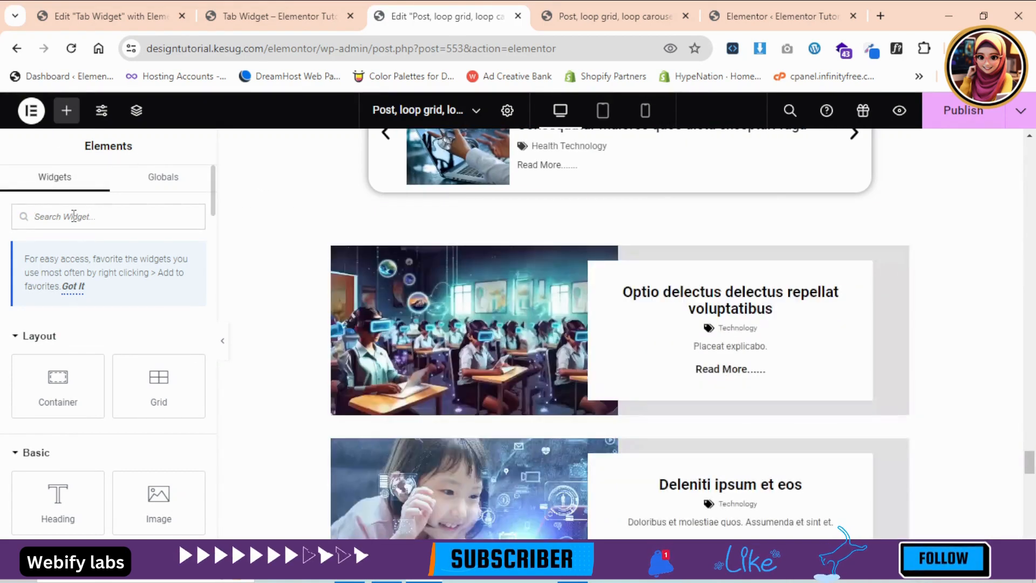
pyautogui.write('tax')
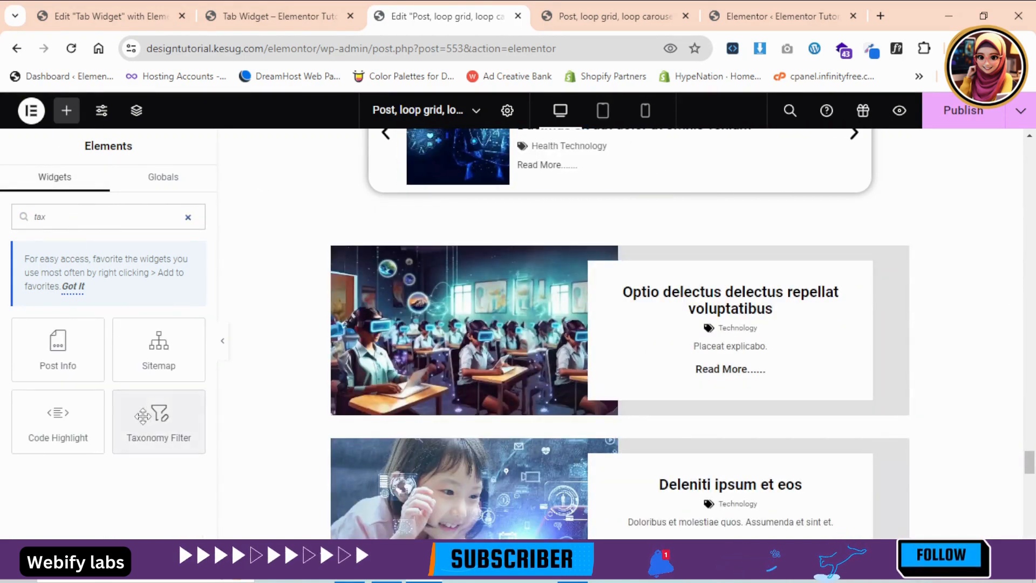
pyautogui.moveTo(162, 426); pyautogui.dragTo(523, 257)
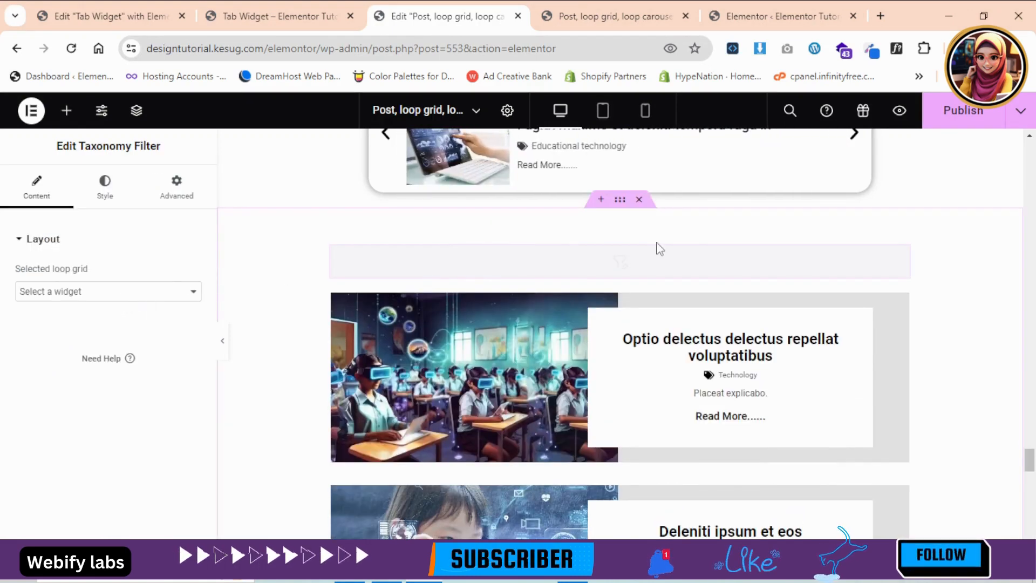
# Step: Connect the Taxonomy Filter above the technology posts to Loop Grid 2 and set its taxonomy to Categories
pyautogui.click(81, 291)
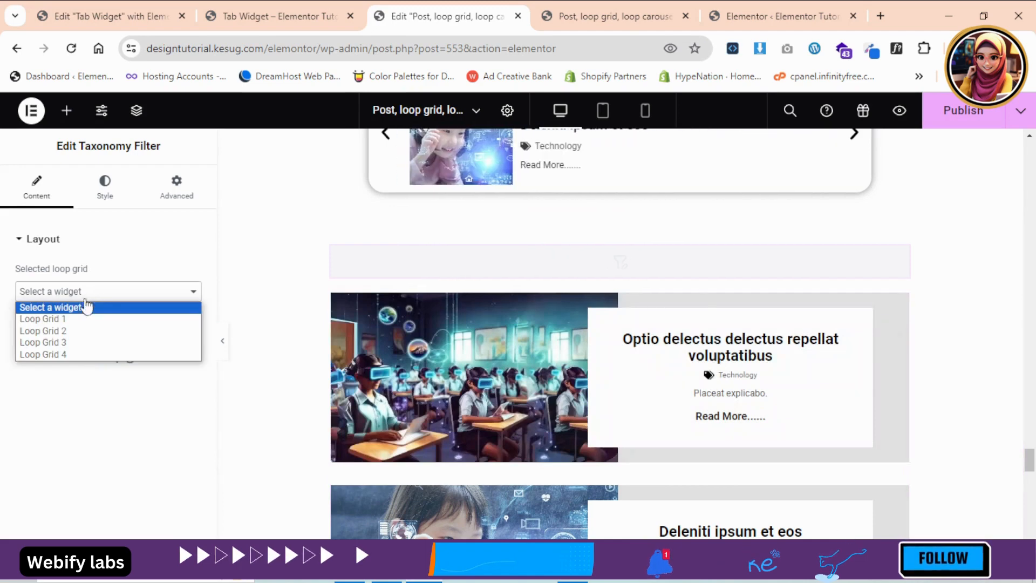
pyautogui.click(70, 333)
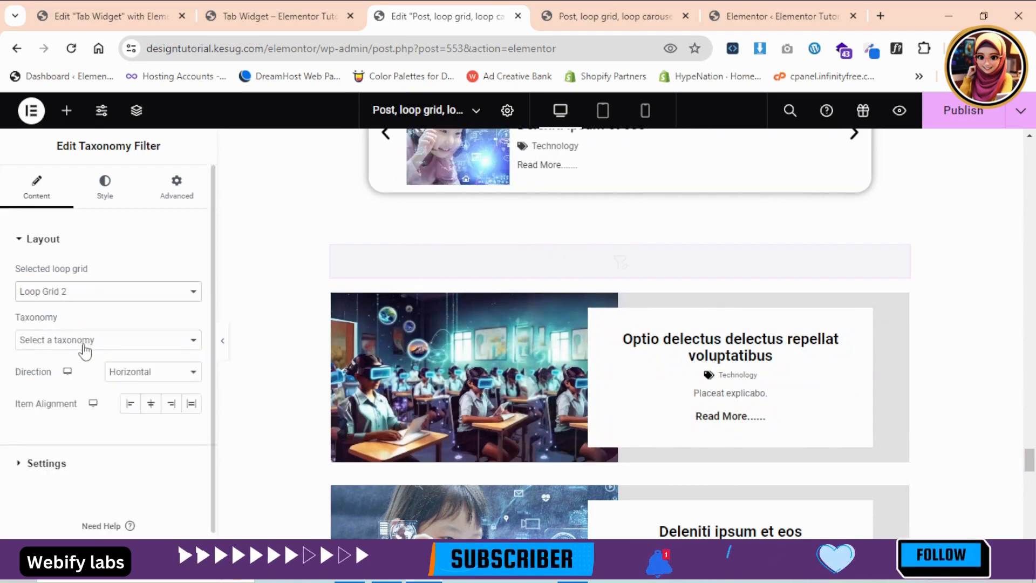
pyautogui.click(85, 345)
pyautogui.click(92, 354)
pyautogui.click(93, 348)
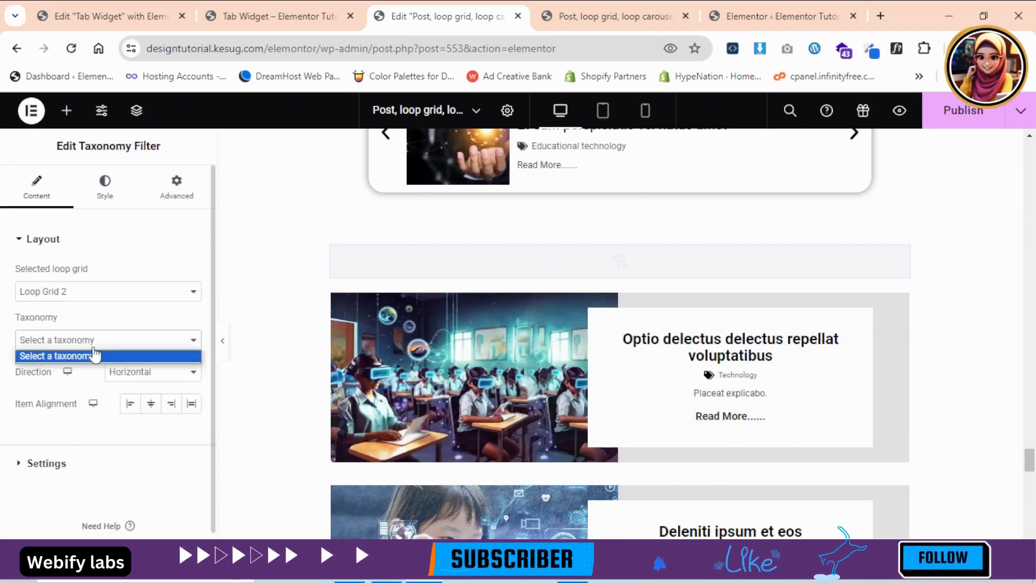
pyautogui.click(93, 347)
pyautogui.click(93, 347)
pyautogui.click(93, 347)
pyautogui.click(94, 348)
pyautogui.click(93, 352)
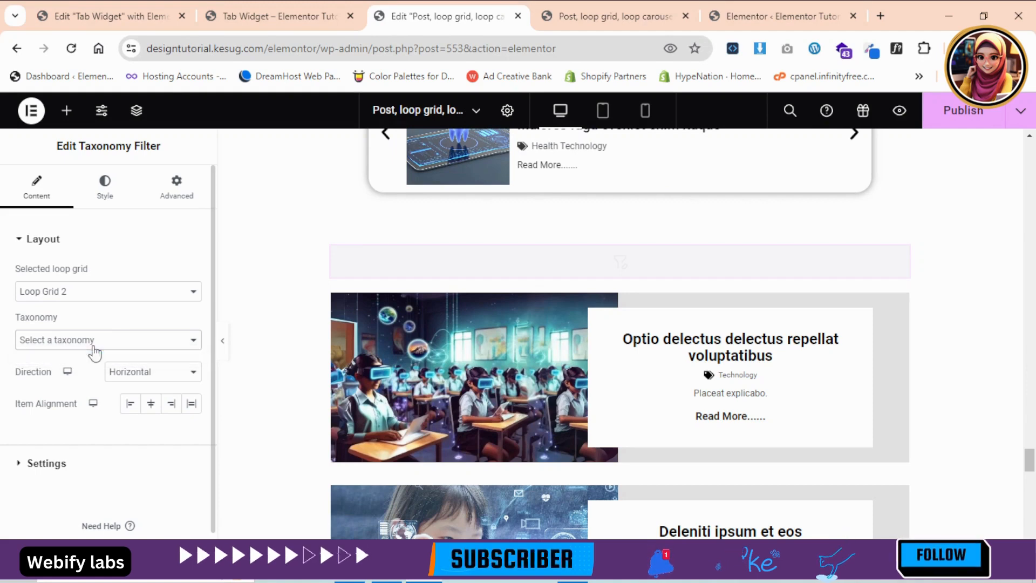
pyautogui.click(93, 340)
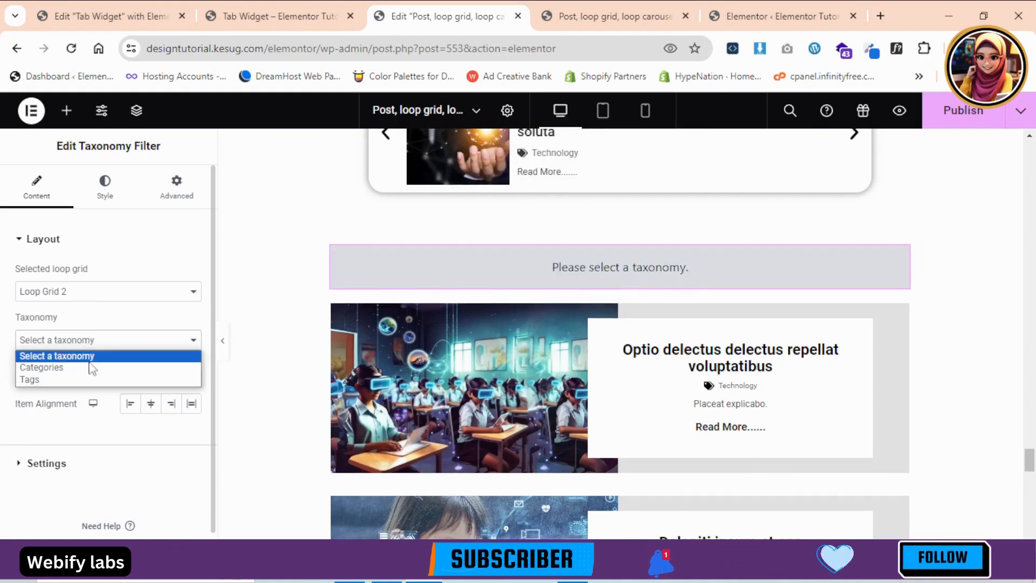
pyautogui.click(93, 368)
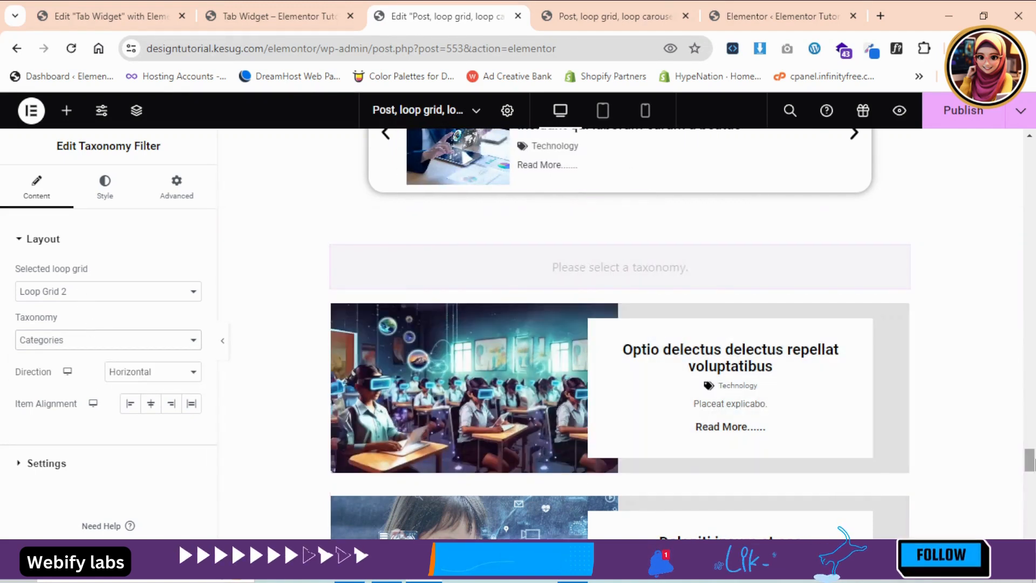
# Step: Try the Vertical direction on the technology posts filter, and set the direction back to Horizontal
pyautogui.moveTo(1029, 461); pyautogui.dragTo(1029, 488)
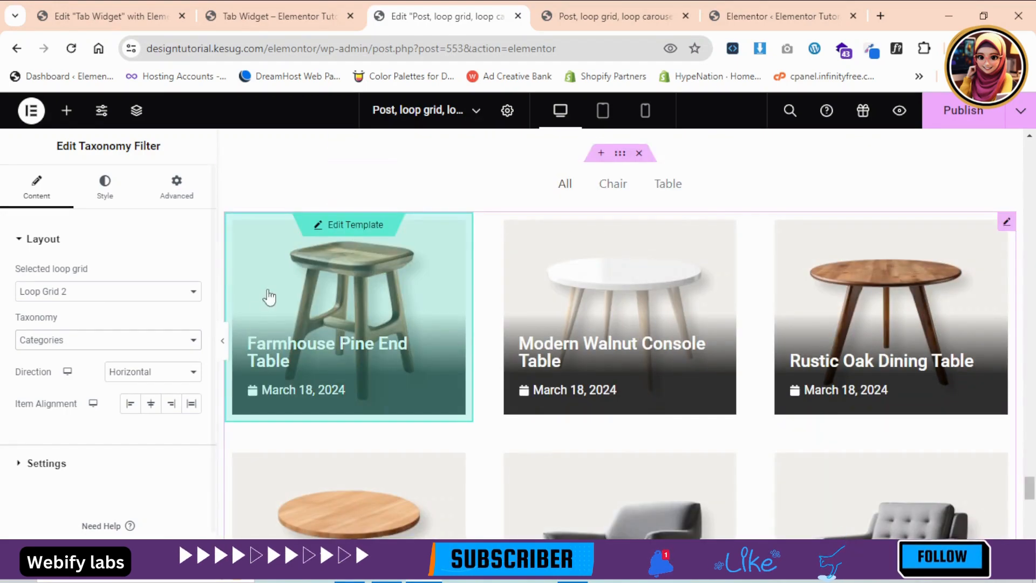
pyautogui.moveTo(1029, 491); pyautogui.dragTo(1031, 451)
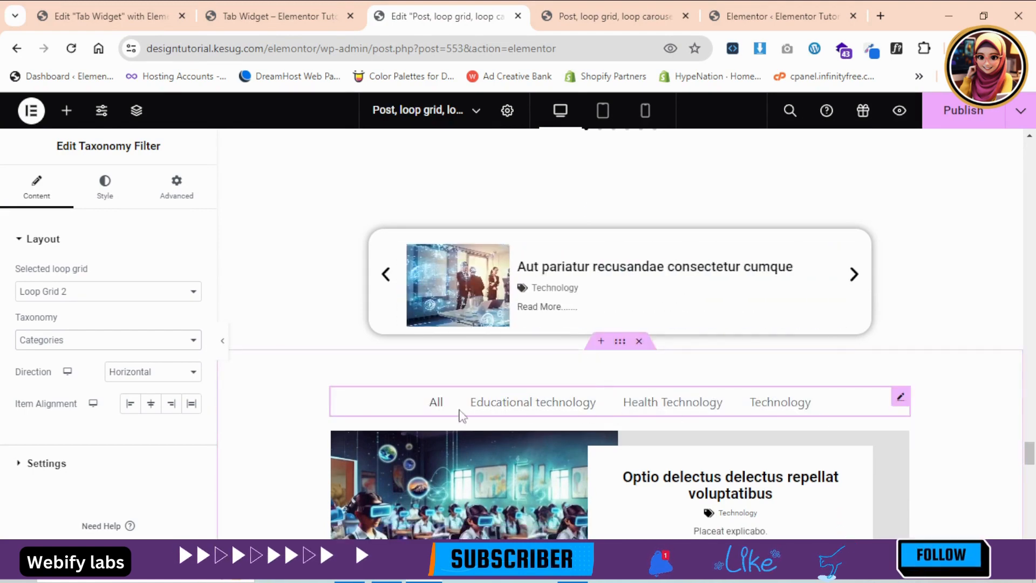
pyautogui.scroll(-2, 752, 425)
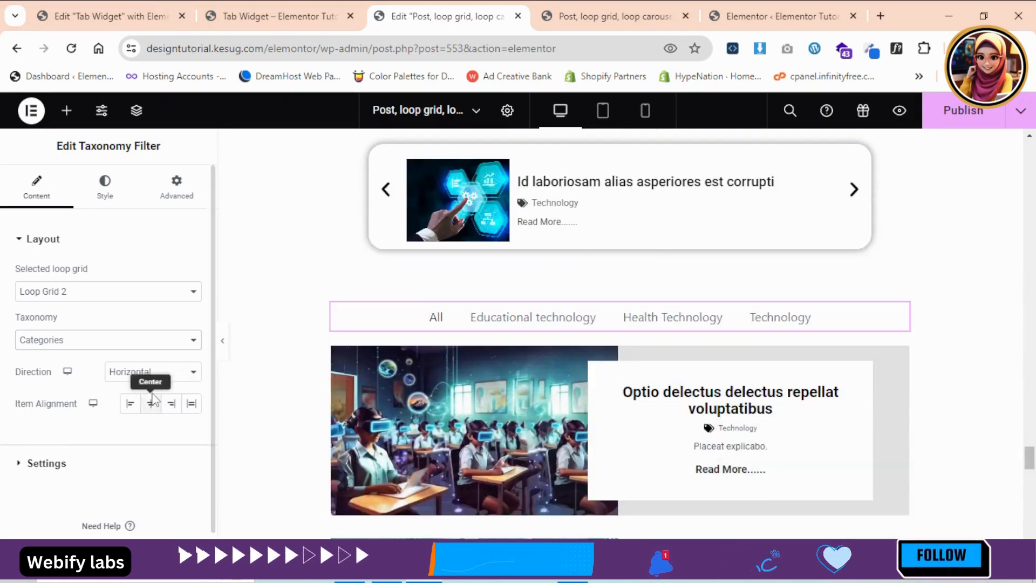
pyautogui.click(139, 371)
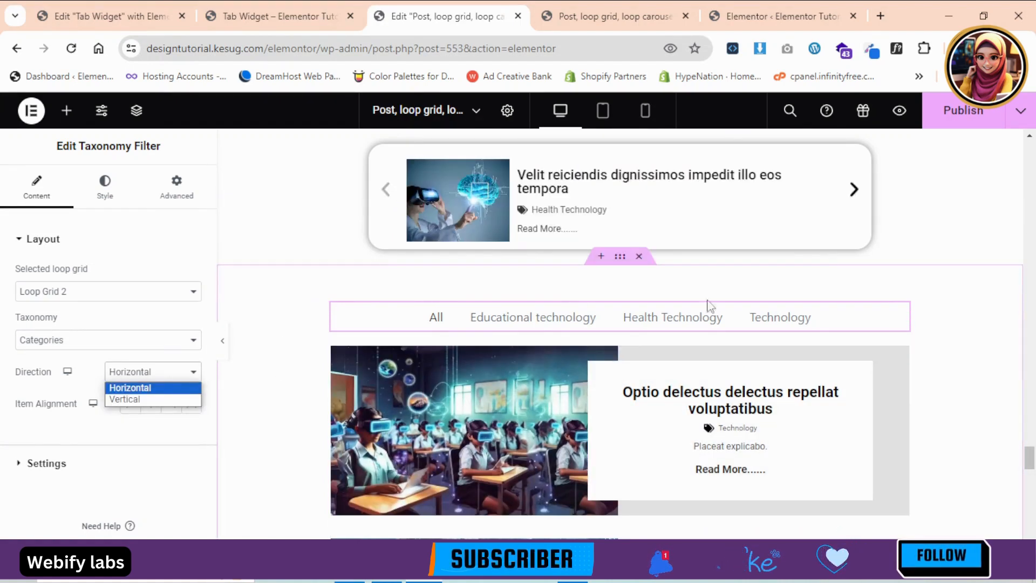
pyautogui.click(129, 399)
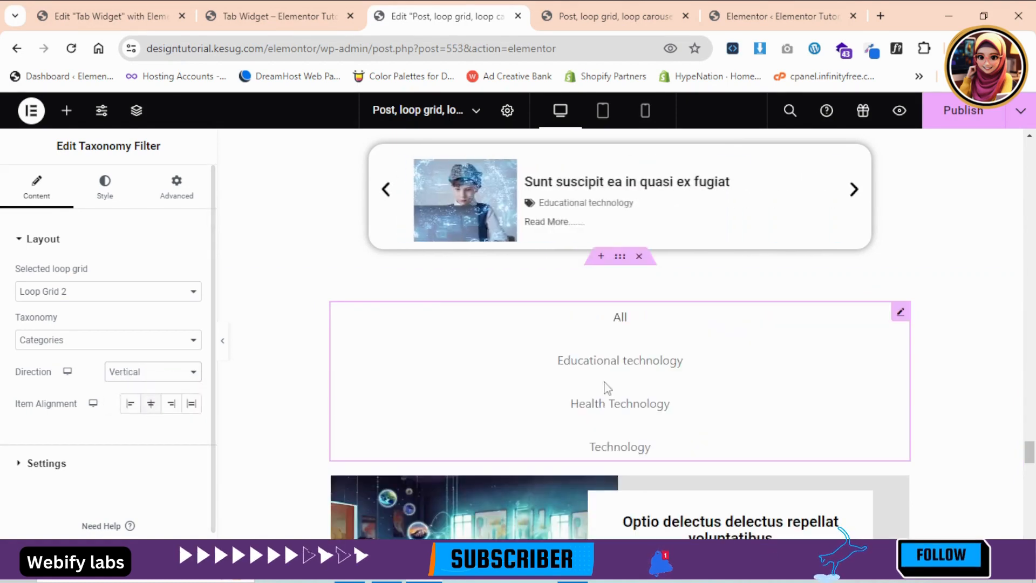
pyautogui.click(125, 372)
pyautogui.click(129, 381)
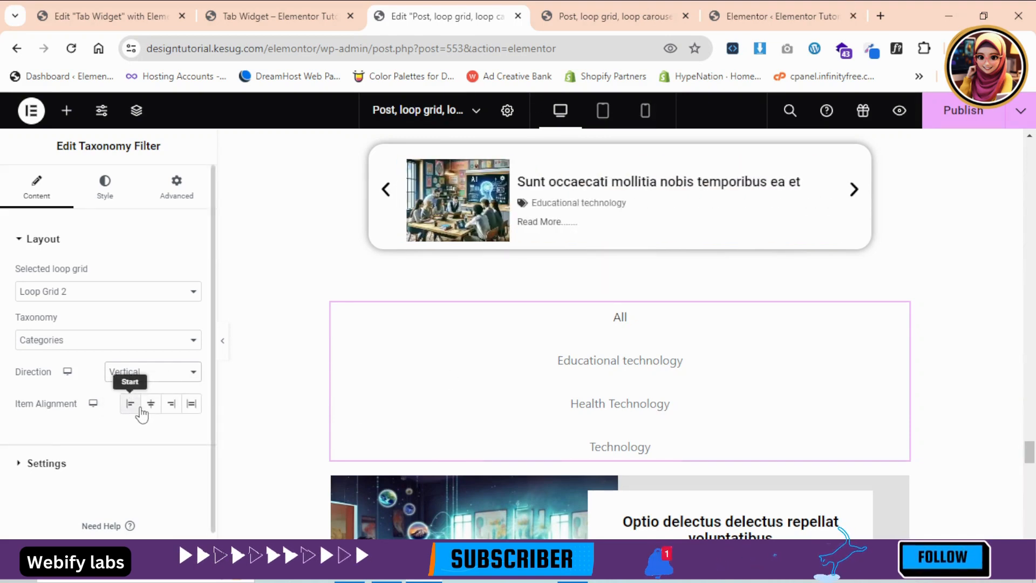
pyautogui.click(139, 372)
pyautogui.click(139, 387)
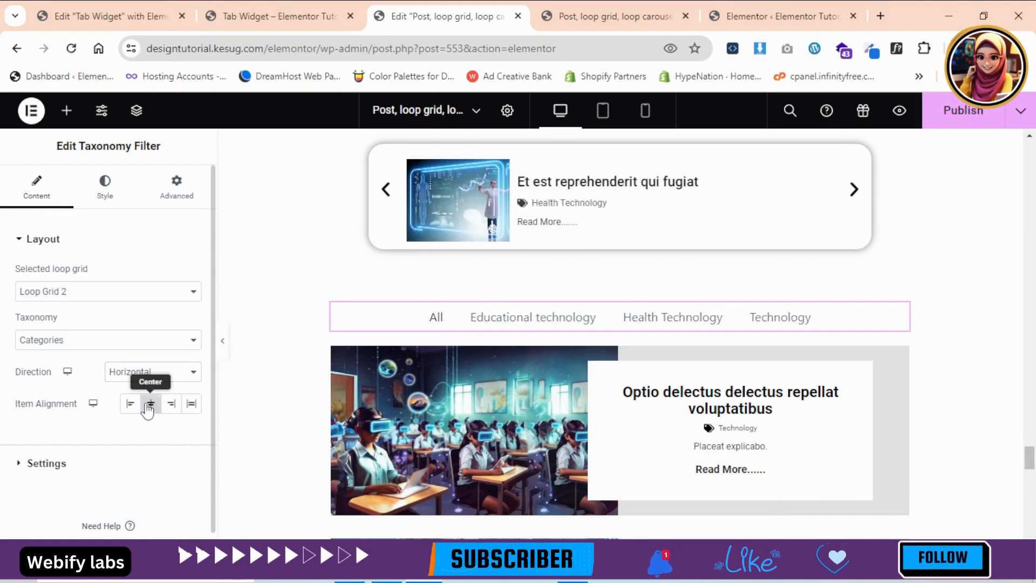
# Step: Try the End item alignment on the technology posts filter and settle on Center
pyautogui.click(149, 405)
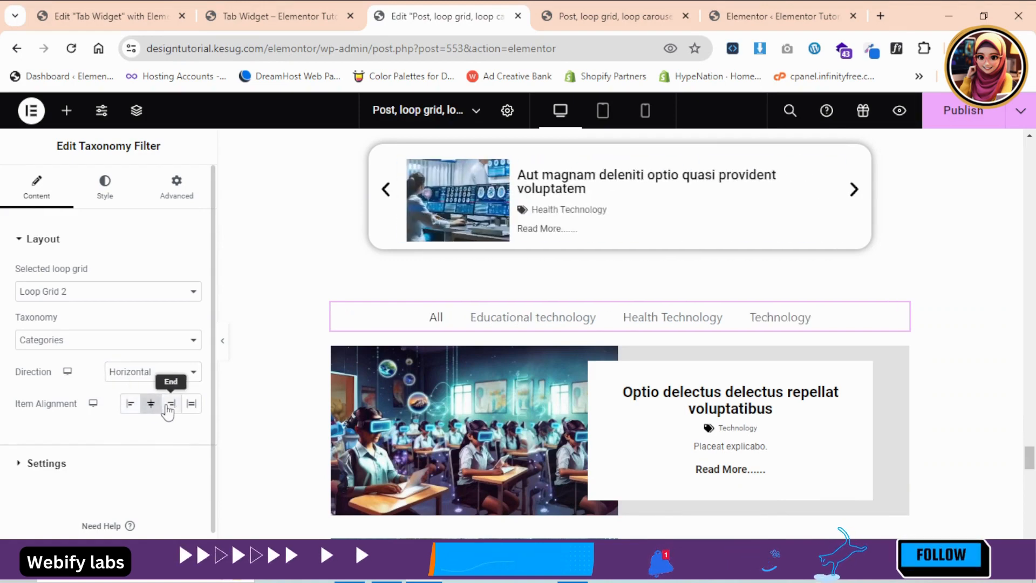
pyautogui.click(170, 406)
pyautogui.click(148, 409)
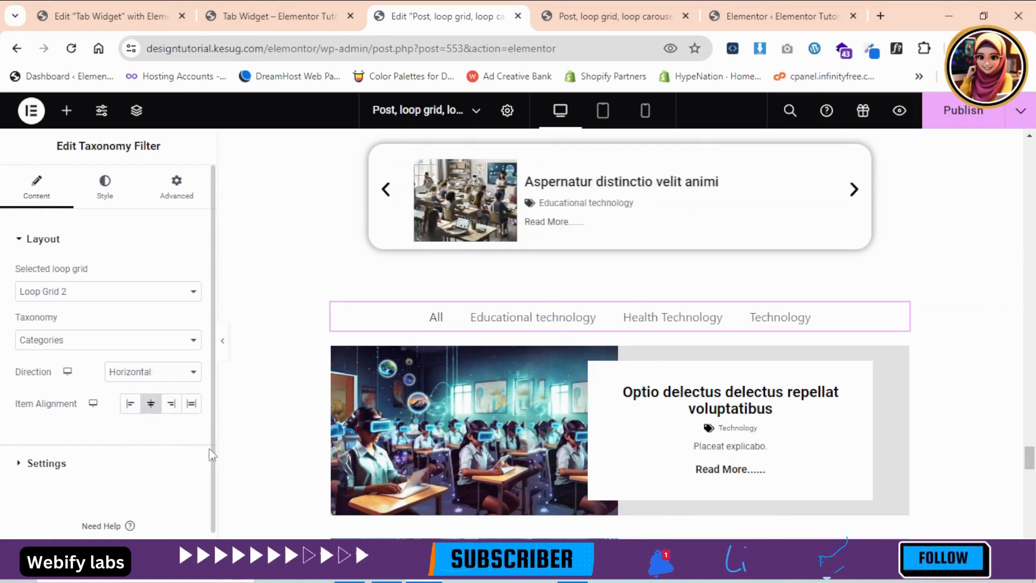
# Step: Try showing empty items in the settings of the furniture Taxonomy Filter, and hide them again
pyautogui.click(87, 468)
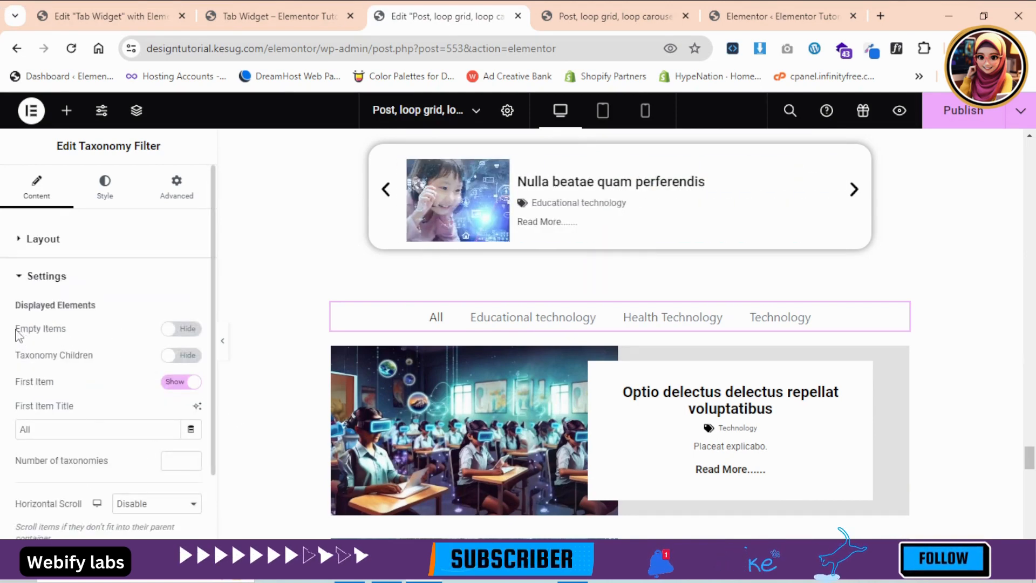
pyautogui.moveTo(16, 330); pyautogui.dragTo(65, 336)
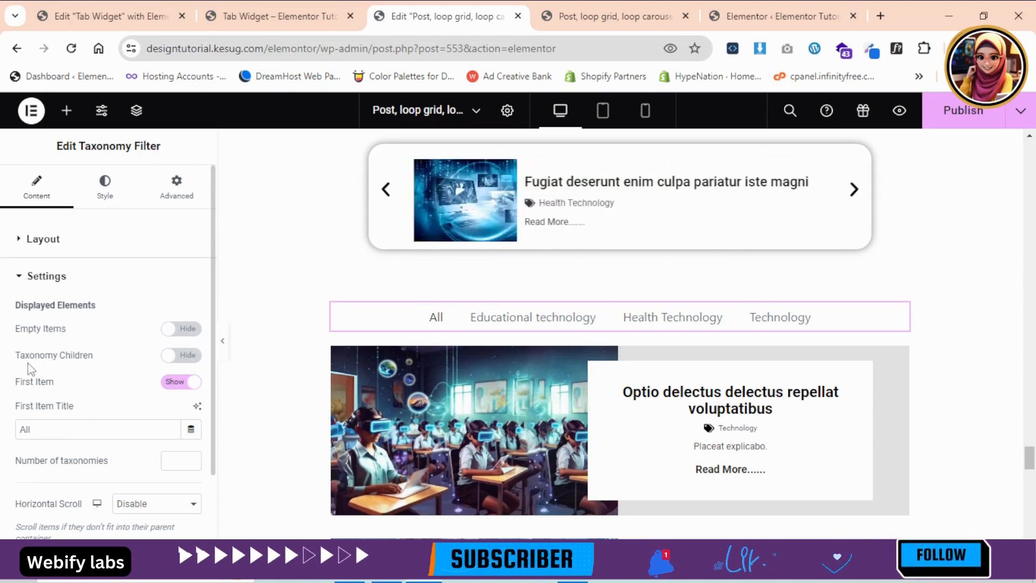
pyautogui.scroll(-8, 1030, 464)
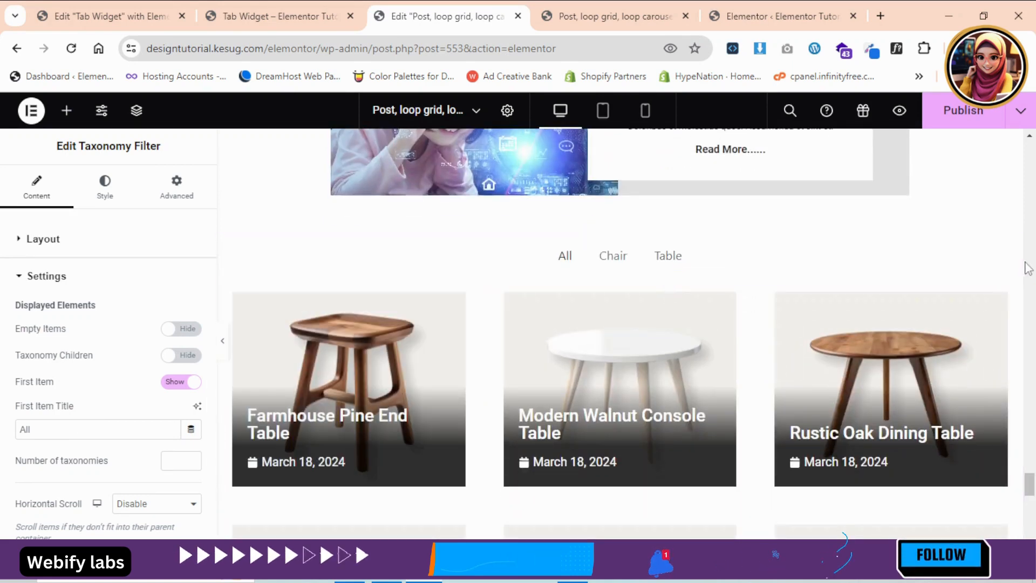
pyautogui.click(1005, 252)
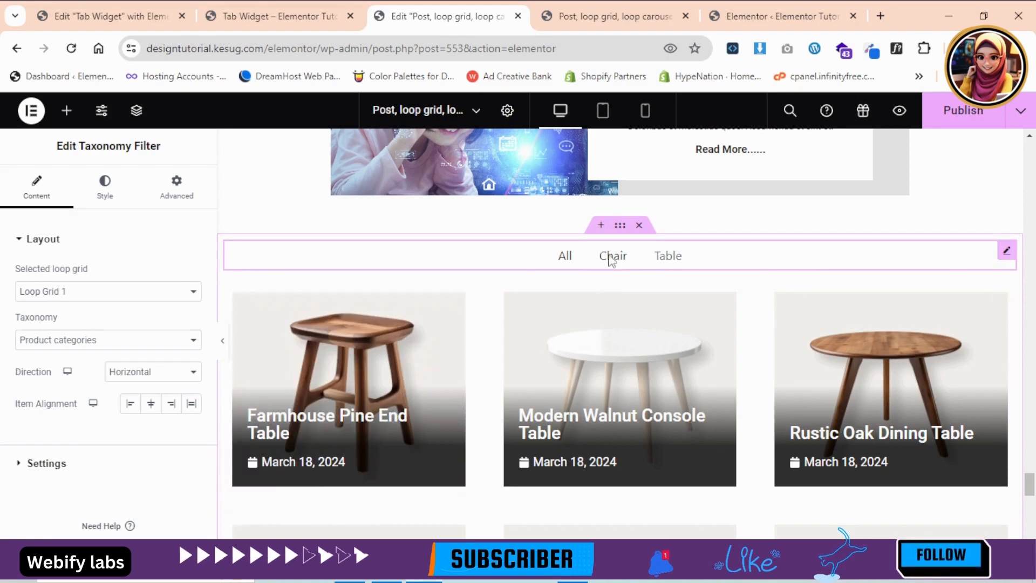
pyautogui.click(20, 463)
pyautogui.click(184, 330)
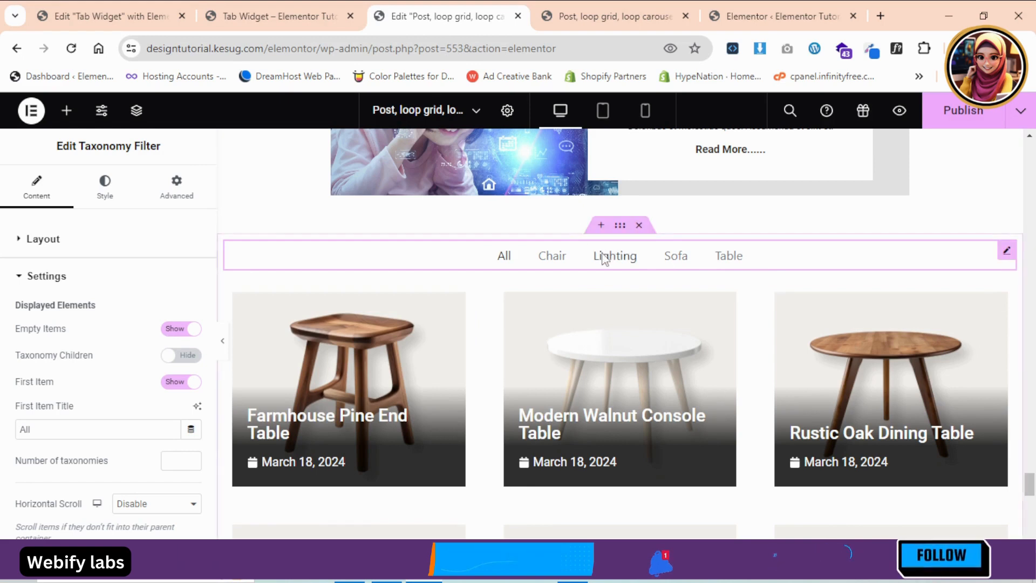
pyautogui.click(172, 331)
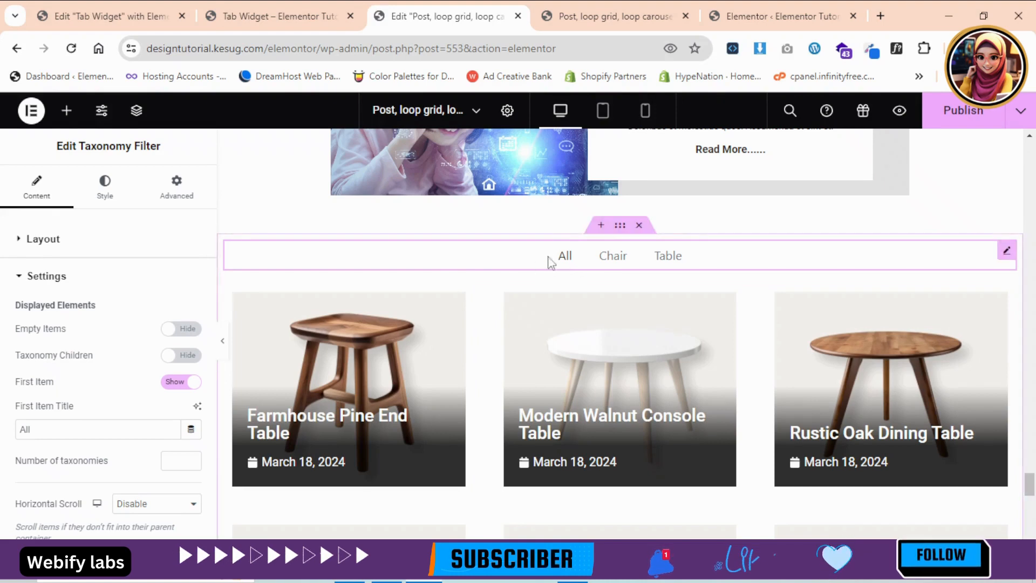
# Step: Try a limit of 2 taxonomies on the furniture filter, clear the limit, and keep Horizontal Scroll on Disable
pyautogui.click(63, 427)
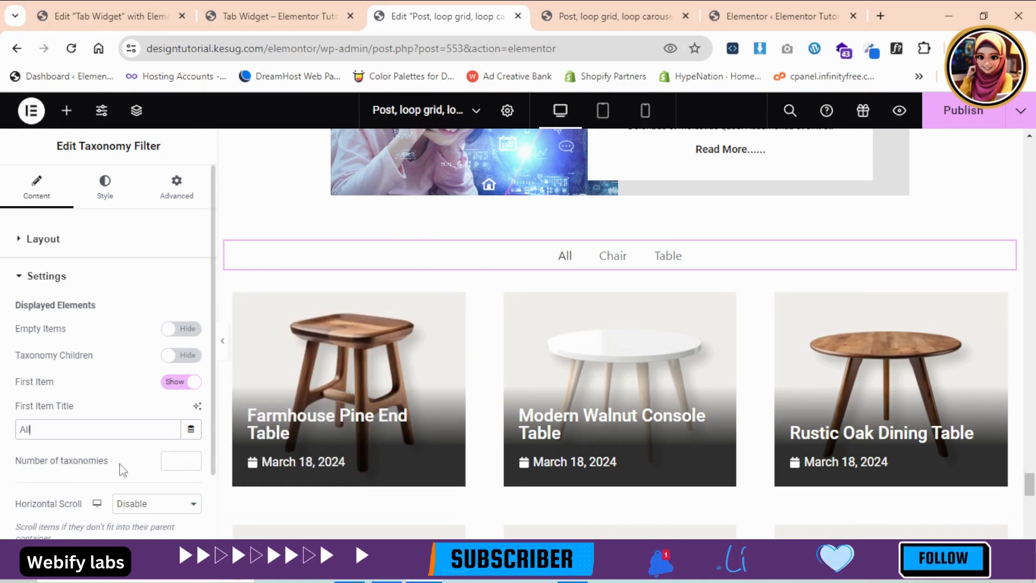
pyautogui.click(171, 461)
pyautogui.write('2')
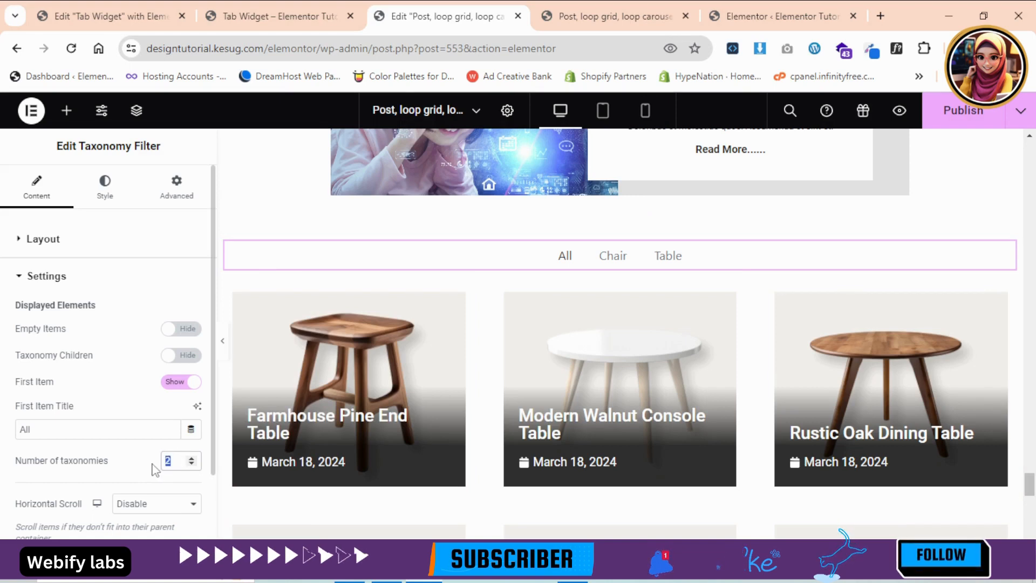
pyautogui.press('BackSpace')
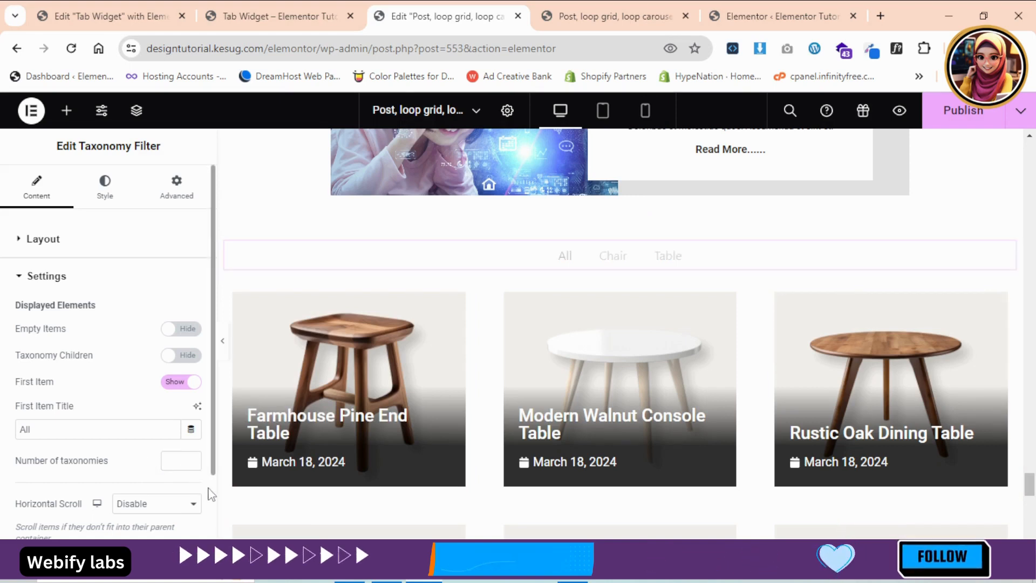
pyautogui.scroll(-2, 207, 491)
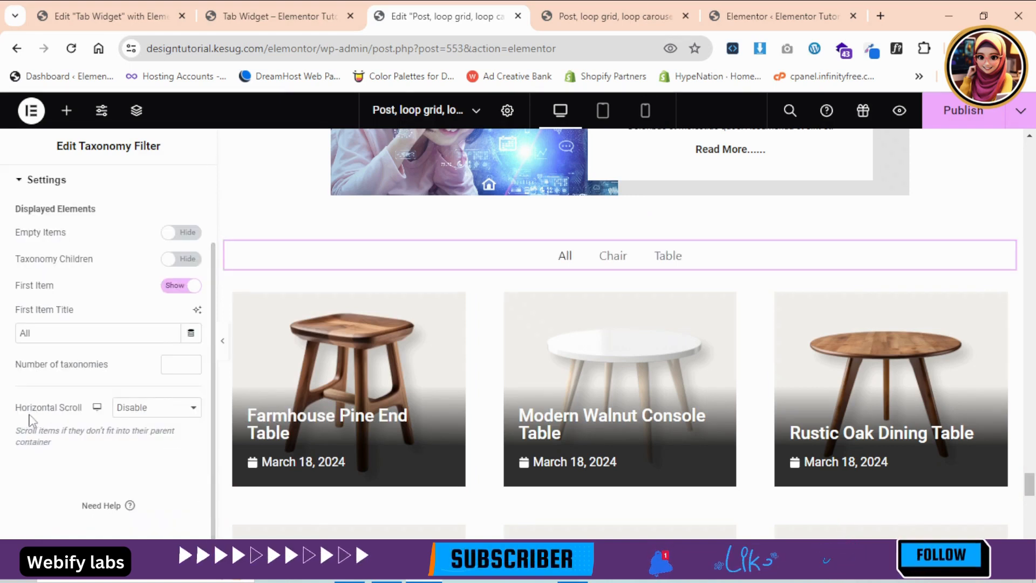
pyautogui.click(132, 408)
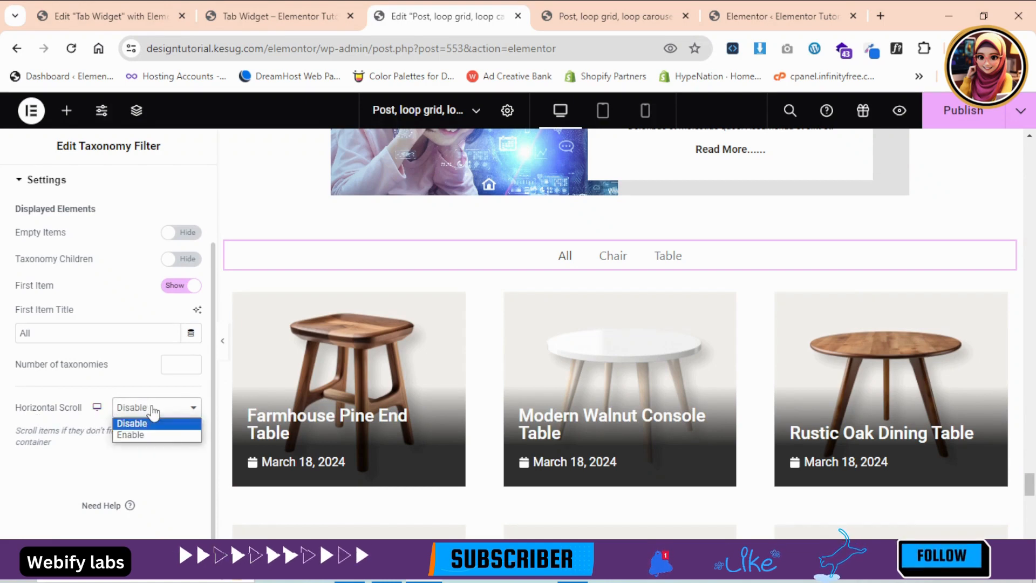
pyautogui.click(153, 412)
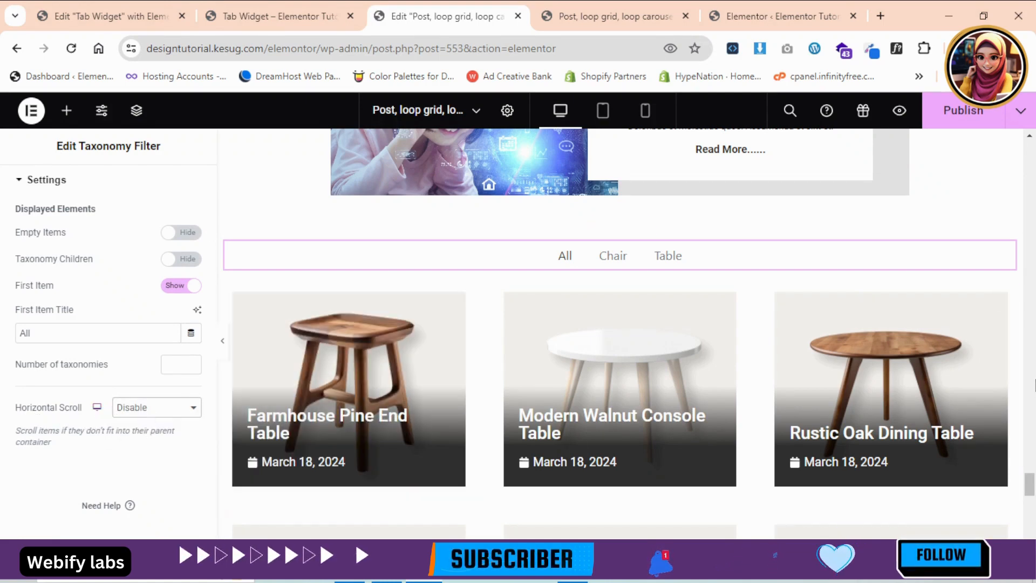
# Step: Try enabling Horizontal Scroll on the technology posts filter, and set it back to Disable
pyautogui.scroll(-5, 969, 453)
pyautogui.scroll(5, 969, 454)
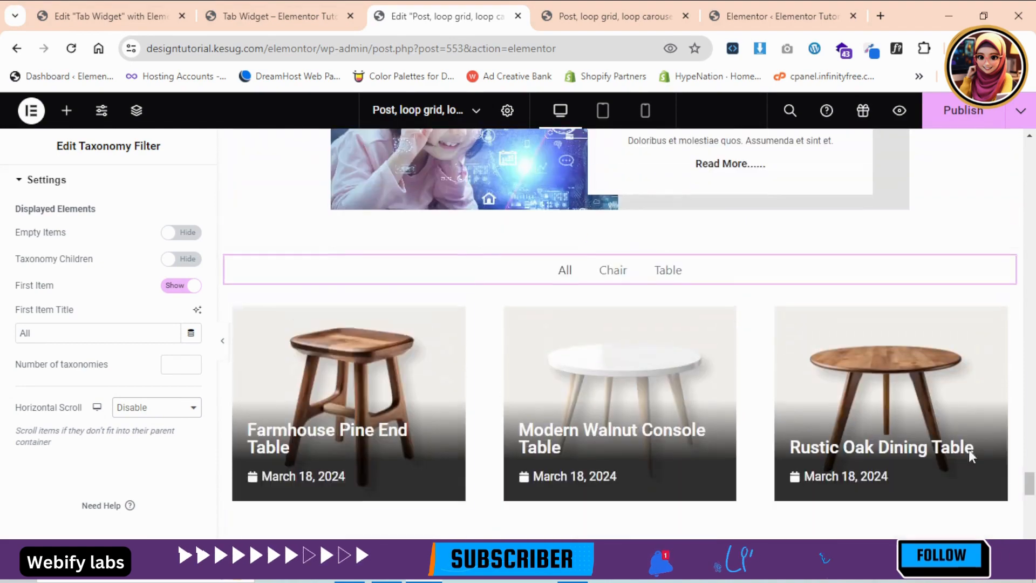
pyautogui.moveTo(1034, 482)
pyautogui.mouseDown()
pyautogui.moveTo(1035, 517)
pyautogui.moveTo(1031, 459)
pyautogui.mouseUp()
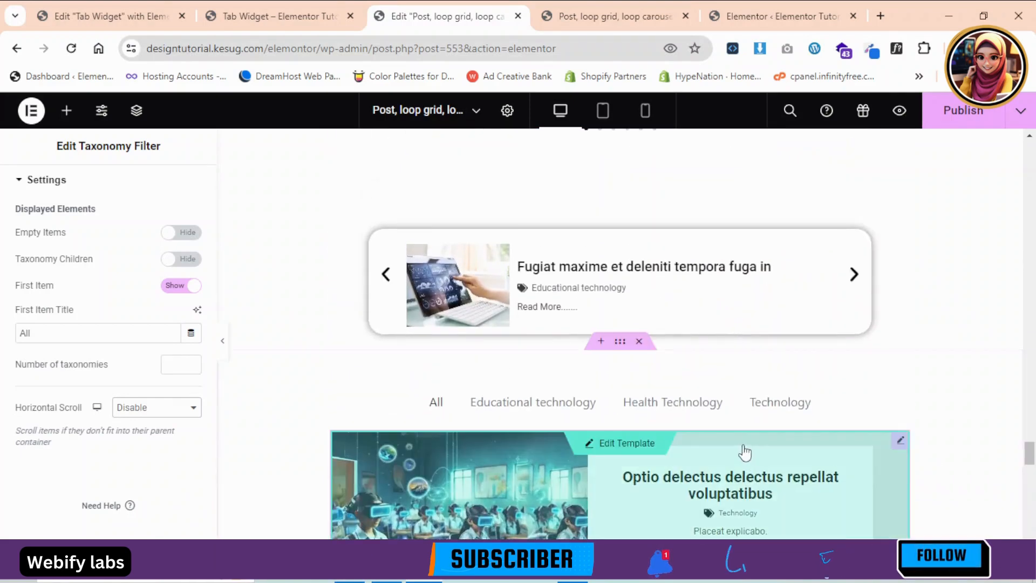
pyautogui.click(900, 395)
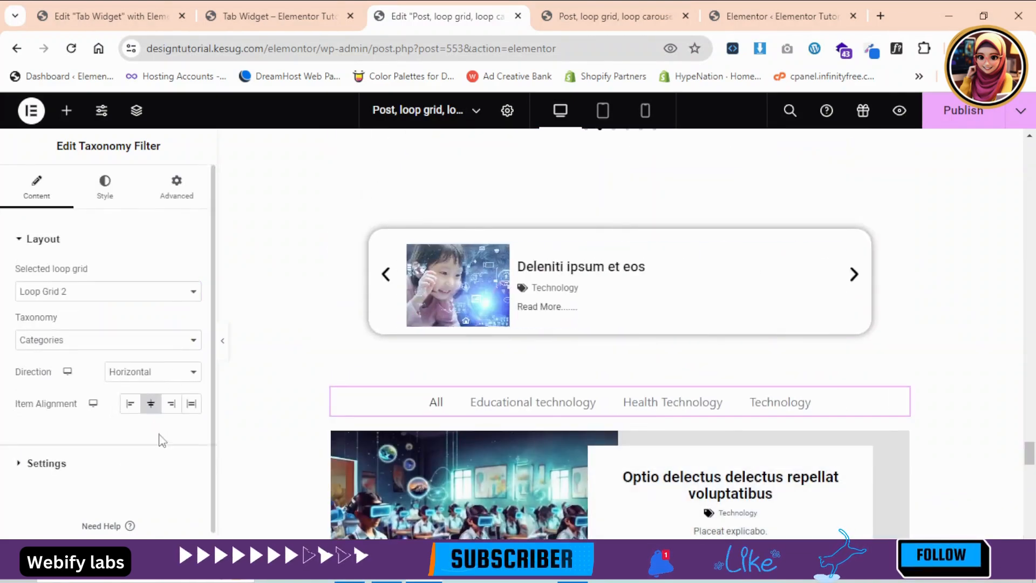
pyautogui.click(109, 464)
pyautogui.click(170, 506)
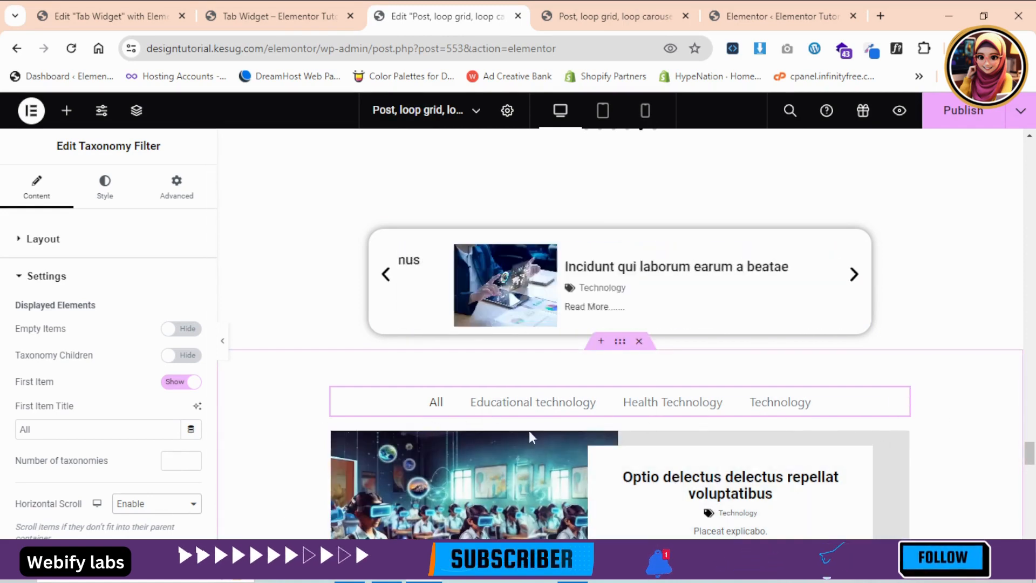
pyautogui.click(153, 504)
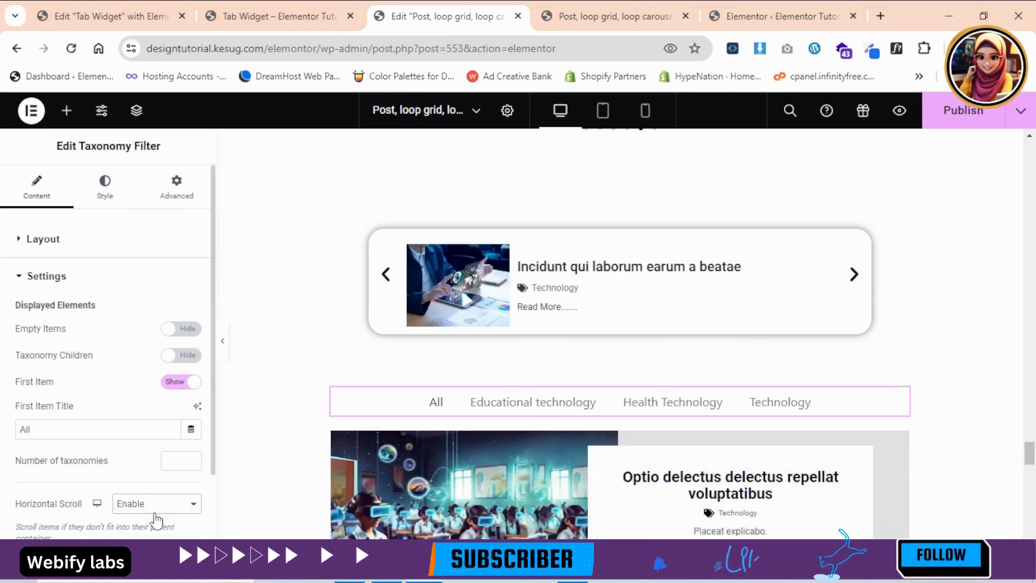
pyautogui.click(141, 519)
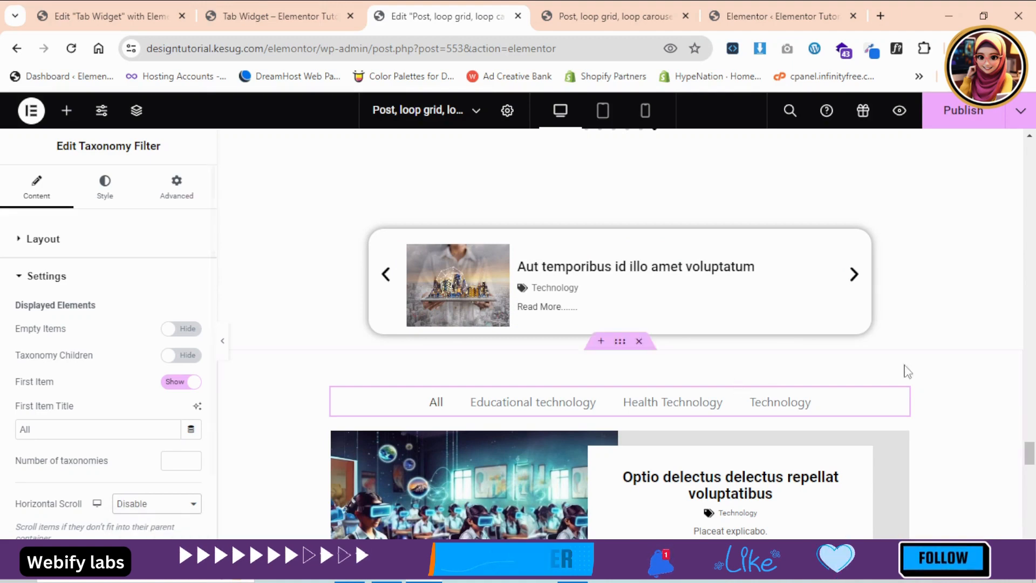
# Step: Set the space between items of the technology posts filter to 43 and check its typography options
pyautogui.click(115, 201)
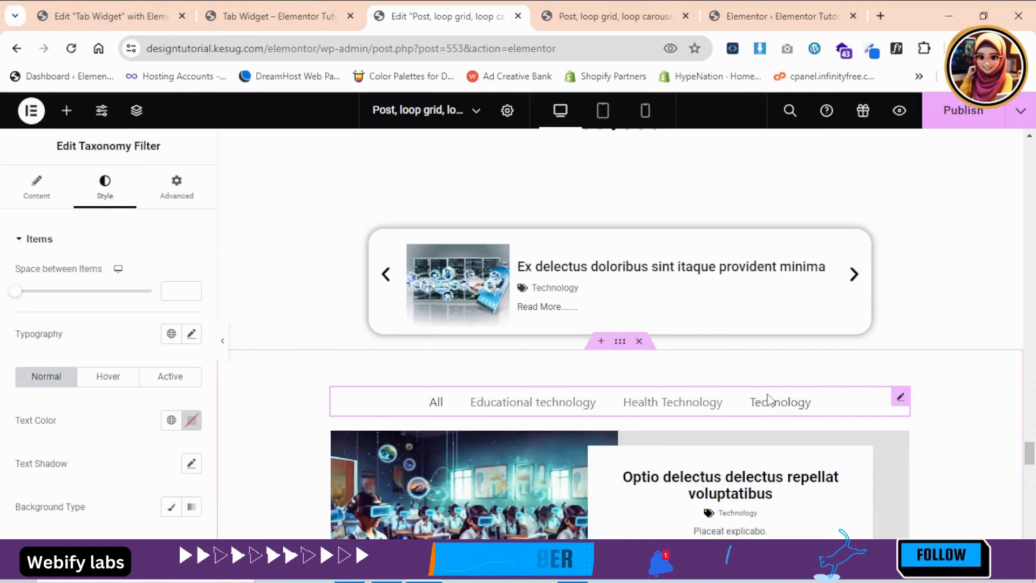
pyautogui.moveTo(13, 297); pyautogui.dragTo(45, 304)
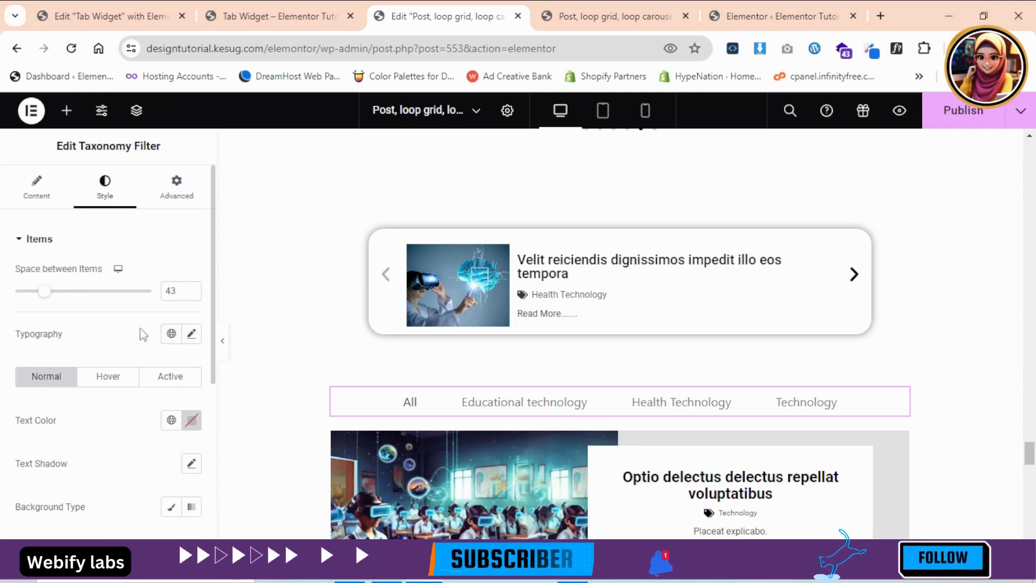
pyautogui.click(191, 333)
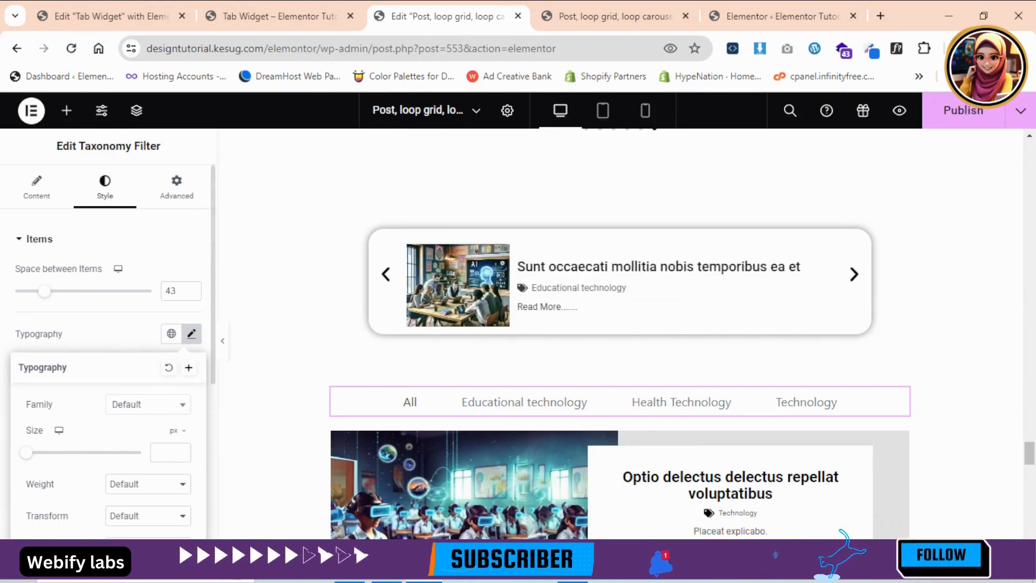
pyautogui.click(87, 345)
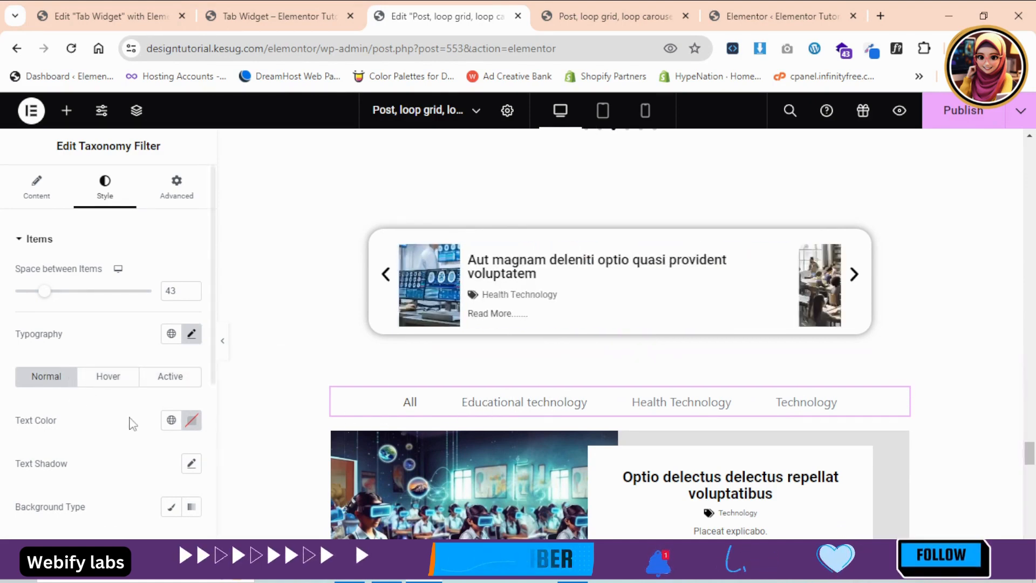
# Step: Set the technology filter items' text color to red #FC0000 for the normal state and near-black #131313 for hover
pyautogui.click(191, 420)
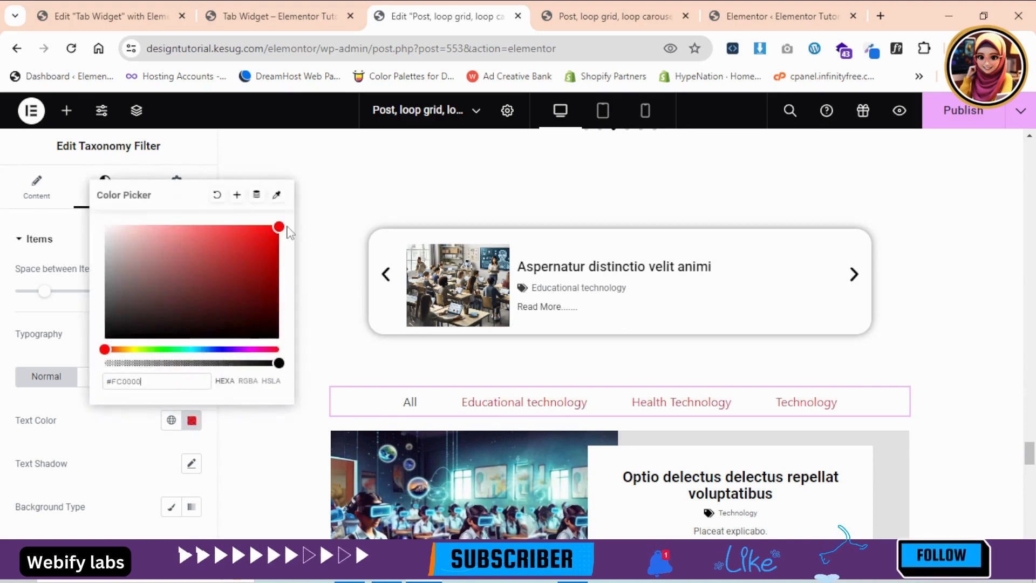
pyautogui.click(111, 421)
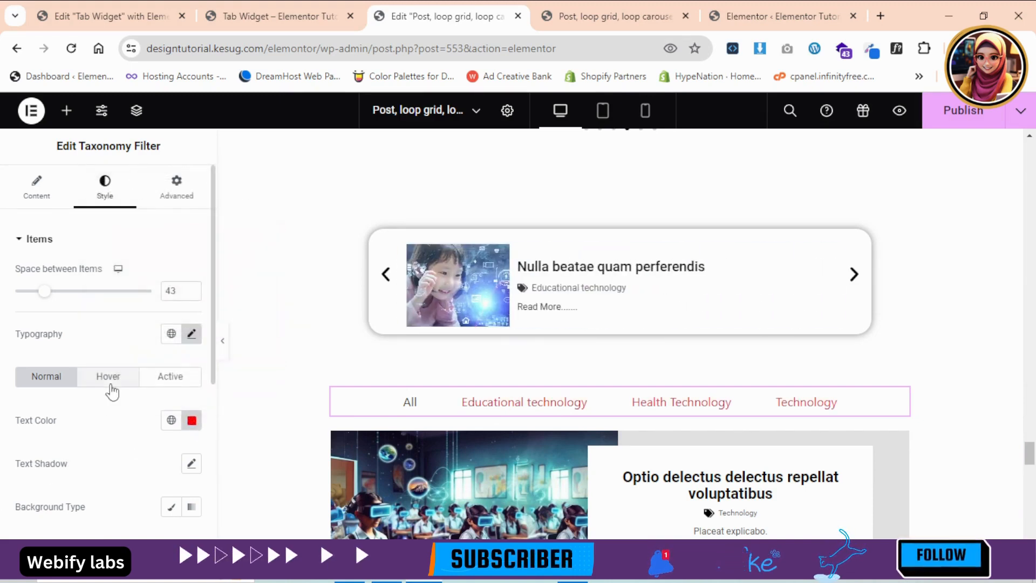
pyautogui.click(110, 383)
pyautogui.click(192, 420)
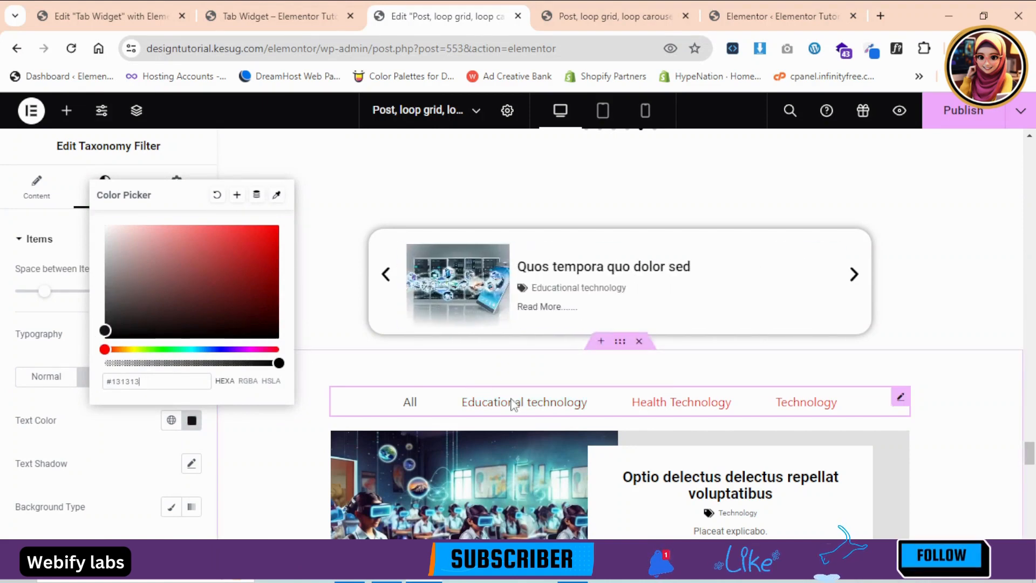
pyautogui.click(110, 440)
# Step: Set the active item's text color in the technology filter to a bright purple, about #D139EE
pyautogui.click(189, 378)
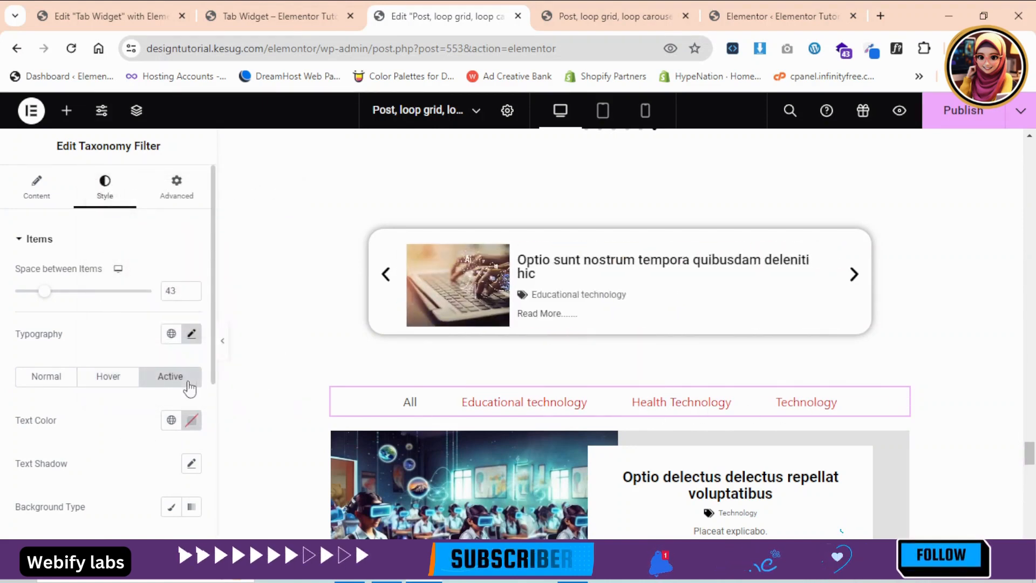
pyautogui.click(191, 421)
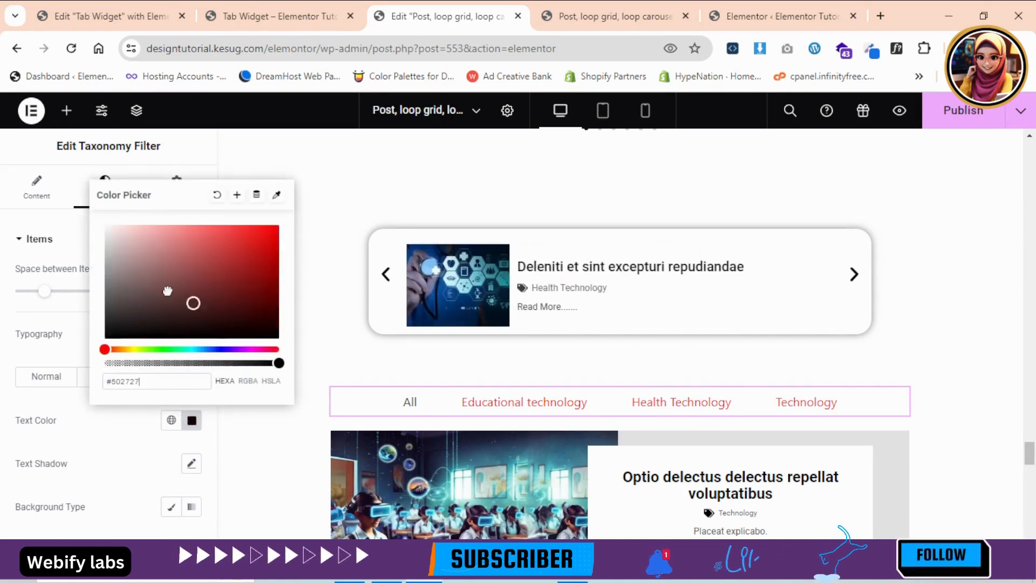
pyautogui.moveTo(167, 291); pyautogui.dragTo(136, 245)
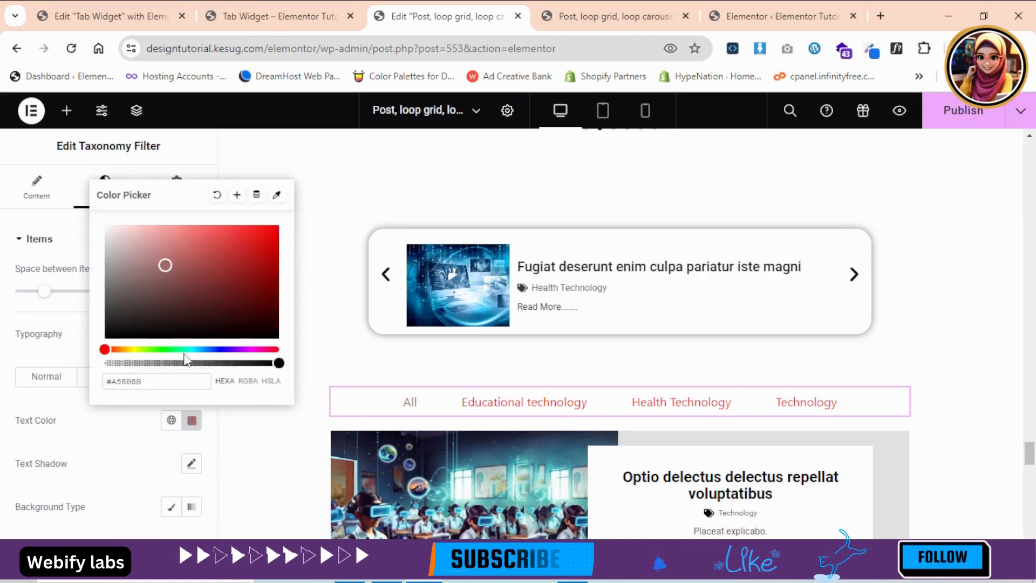
pyautogui.moveTo(183, 349); pyautogui.dragTo(243, 350)
pyautogui.moveTo(189, 282); pyautogui.dragTo(238, 232)
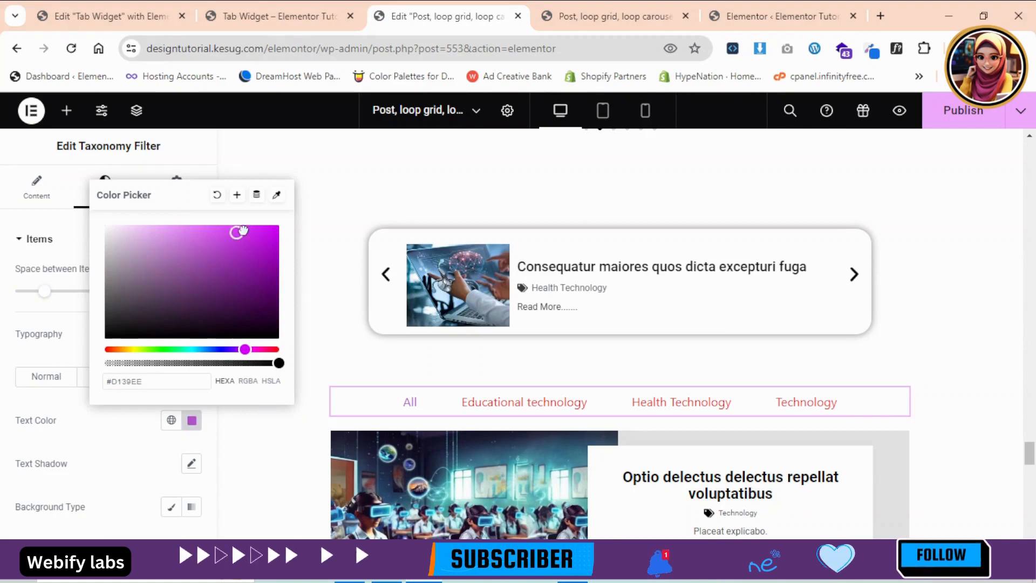
pyautogui.click(102, 440)
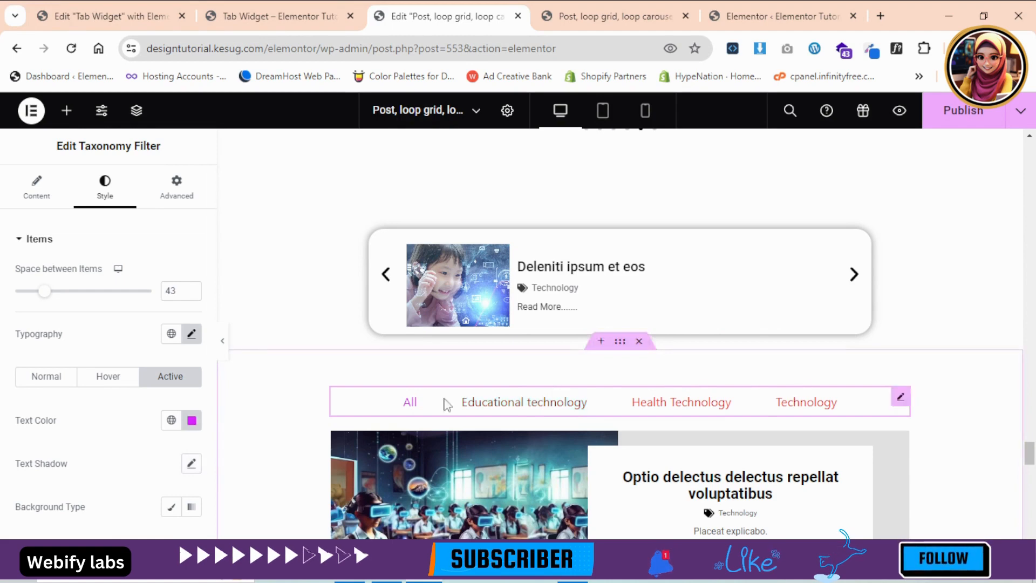
# Step: Try the text shadow on the active and normal states of the technology filter items, resetting each to default
pyautogui.click(192, 464)
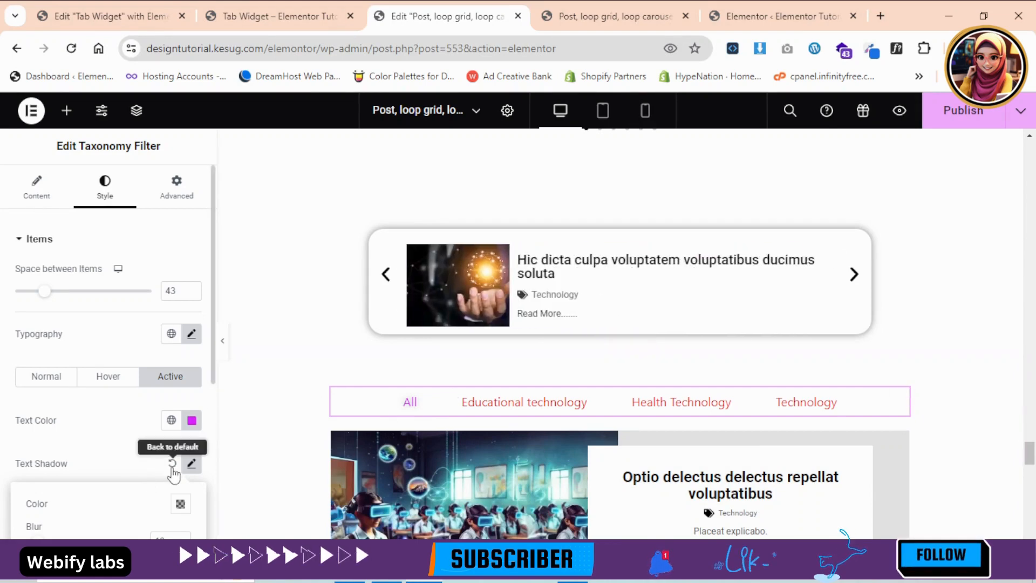
pyautogui.click(173, 463)
pyautogui.click(44, 376)
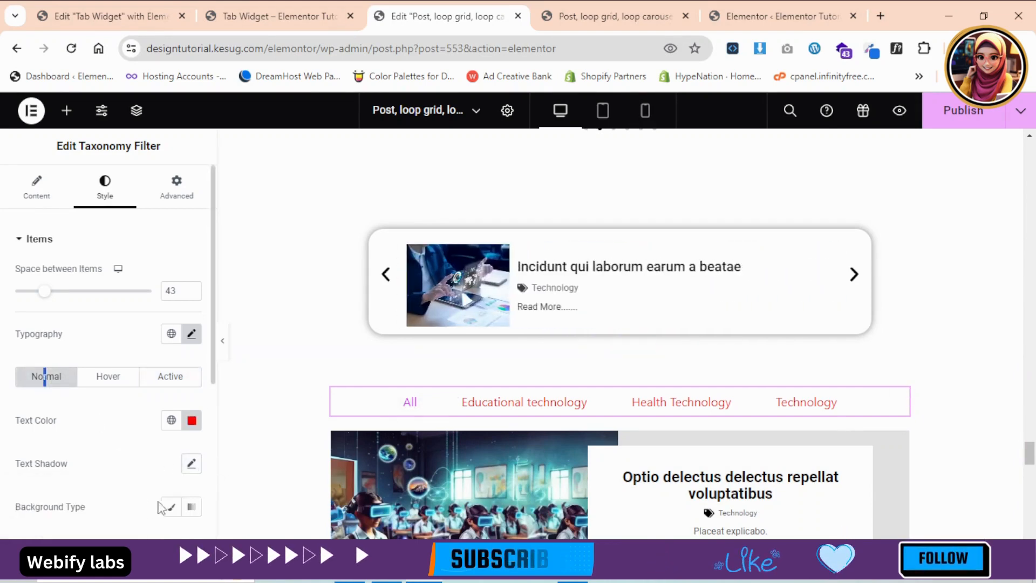
pyautogui.click(191, 463)
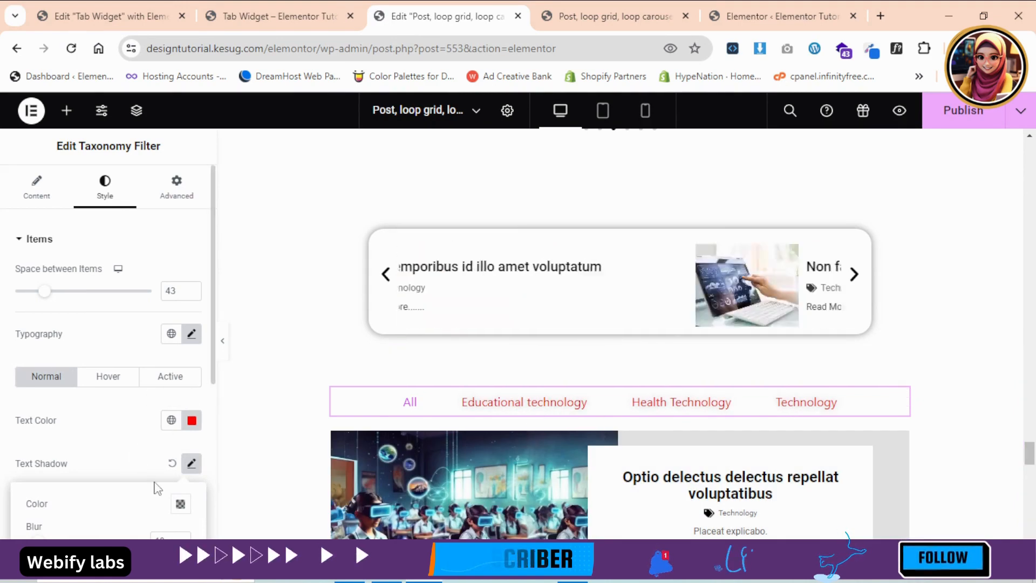
pyautogui.click(172, 463)
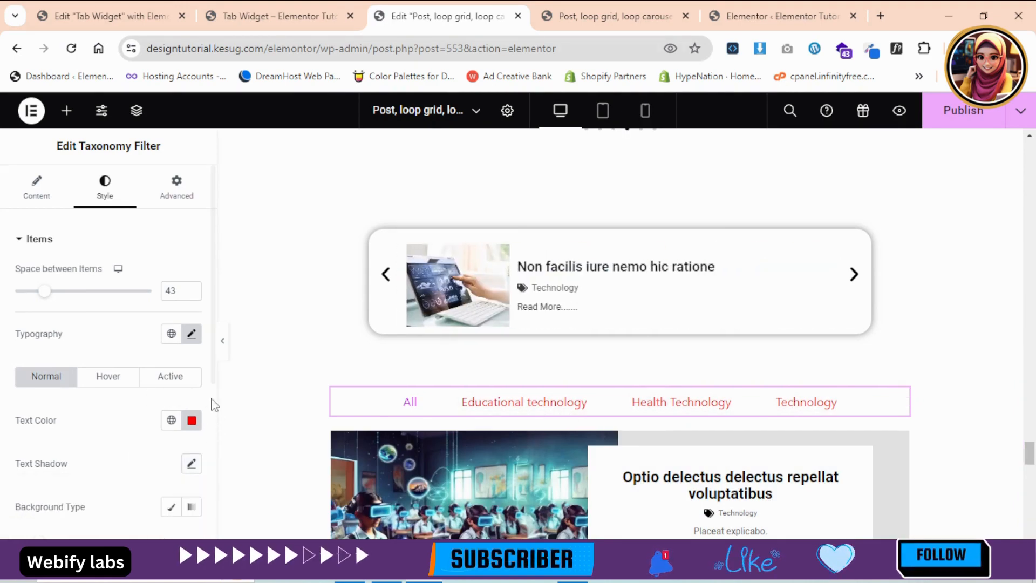
pyautogui.scroll(-5, 214, 406)
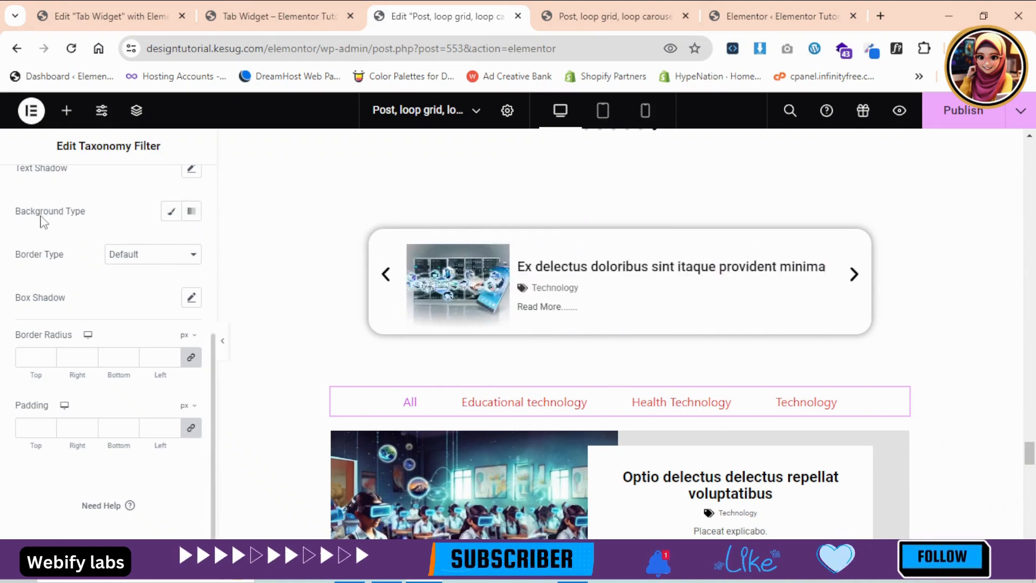
# Step: Give the technology filter's normal-state items a classic gray background, and try a box shadow on them, resetting it to default
pyautogui.click(171, 215)
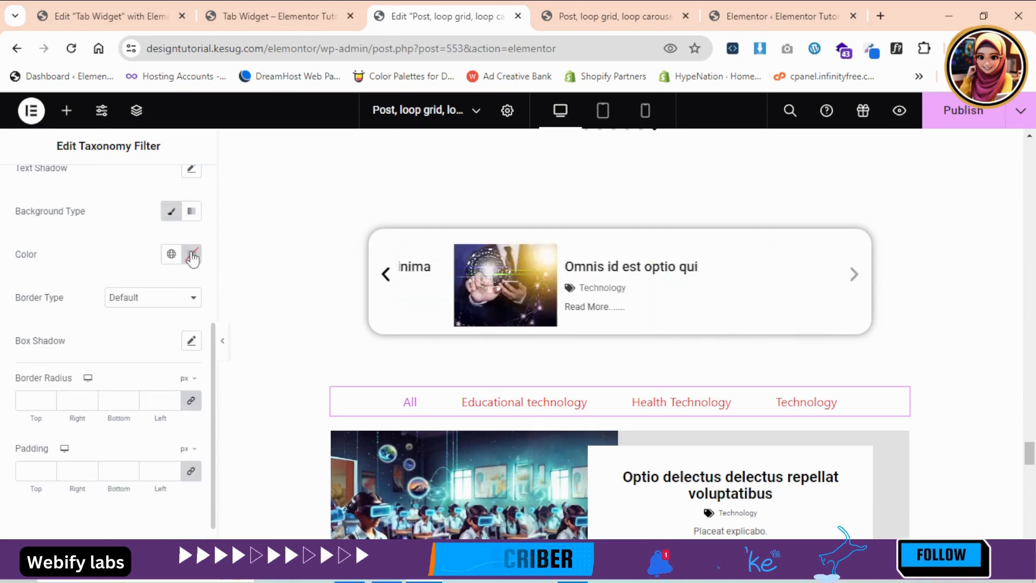
pyautogui.click(191, 254)
pyautogui.moveTo(213, 335); pyautogui.dragTo(97, 373)
pyautogui.click(3, 362)
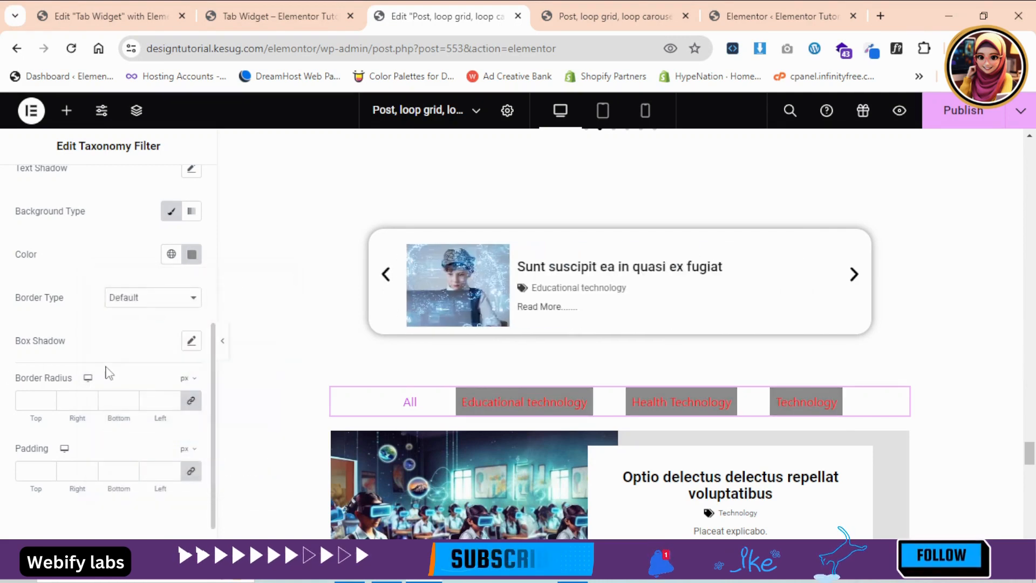
pyautogui.click(192, 342)
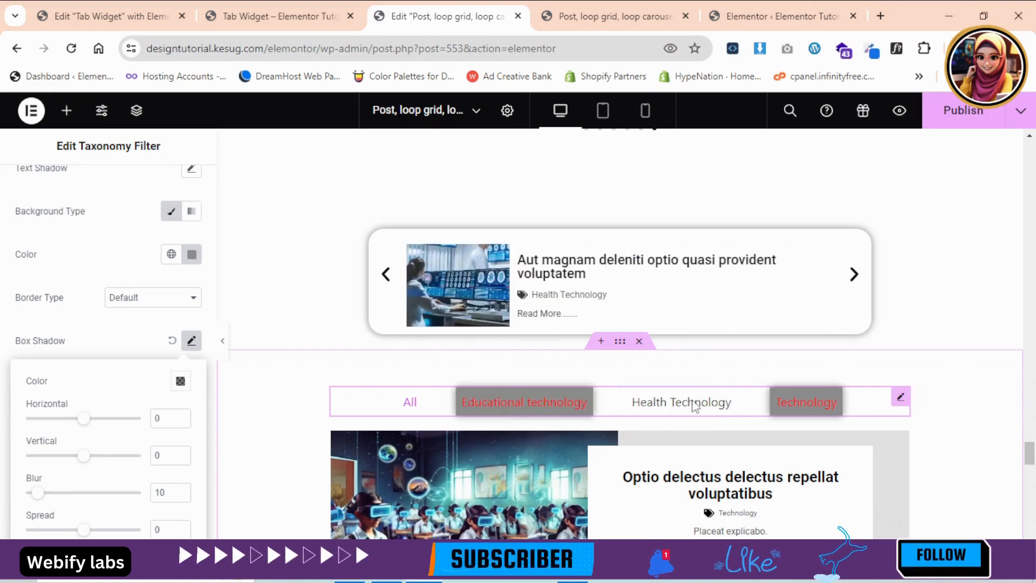
pyautogui.click(172, 341)
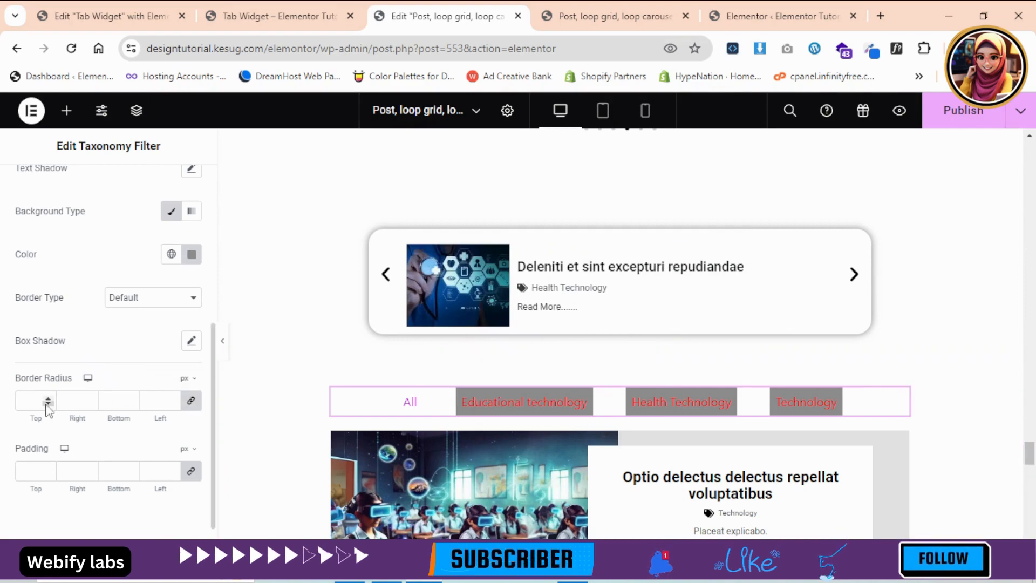
# Step: Set the technology filter items' border radius to 30 px and padding to 20 px on all sides
pyautogui.write('30')
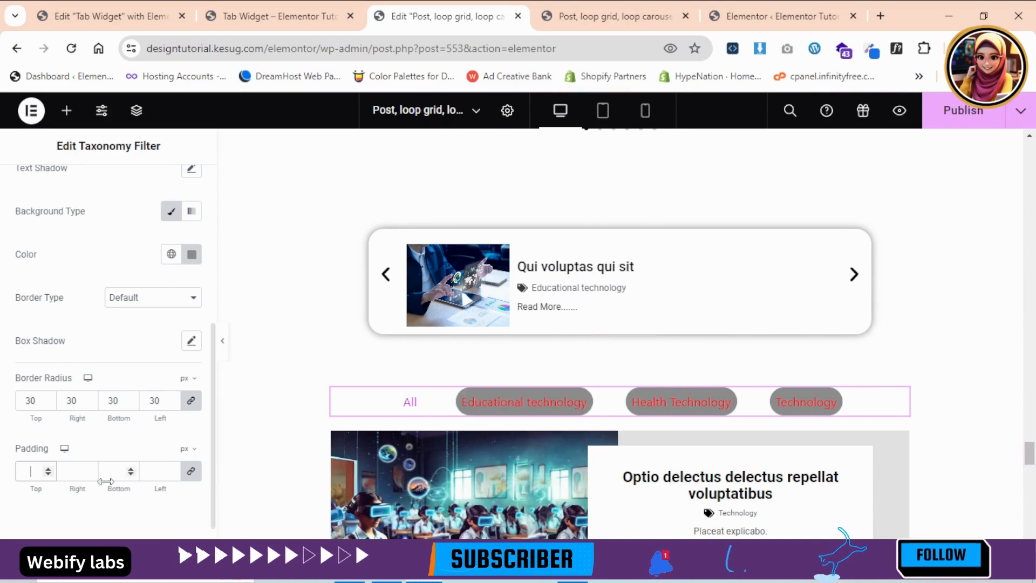
pyautogui.write('20')
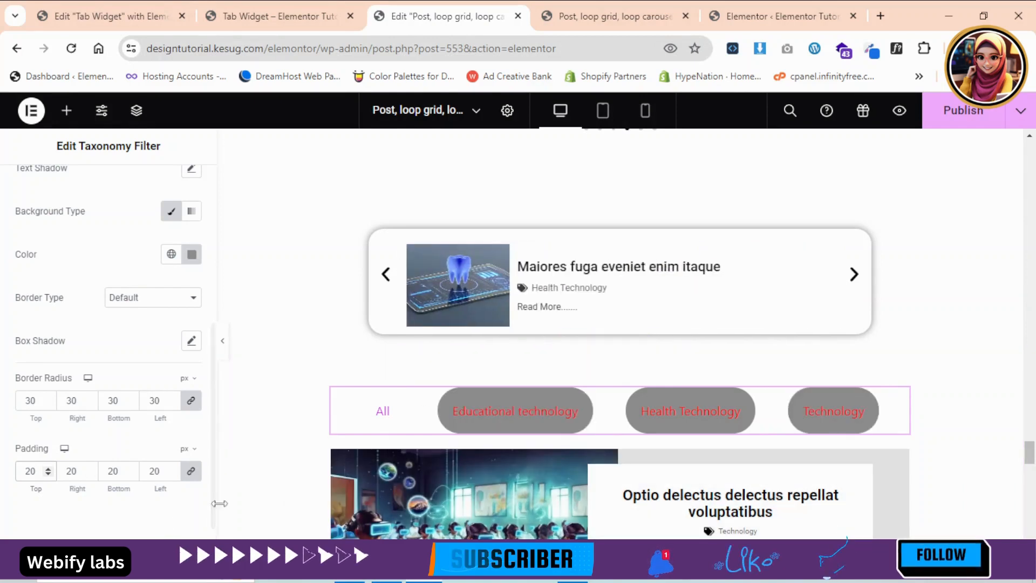
pyautogui.scroll(-1, 213, 532)
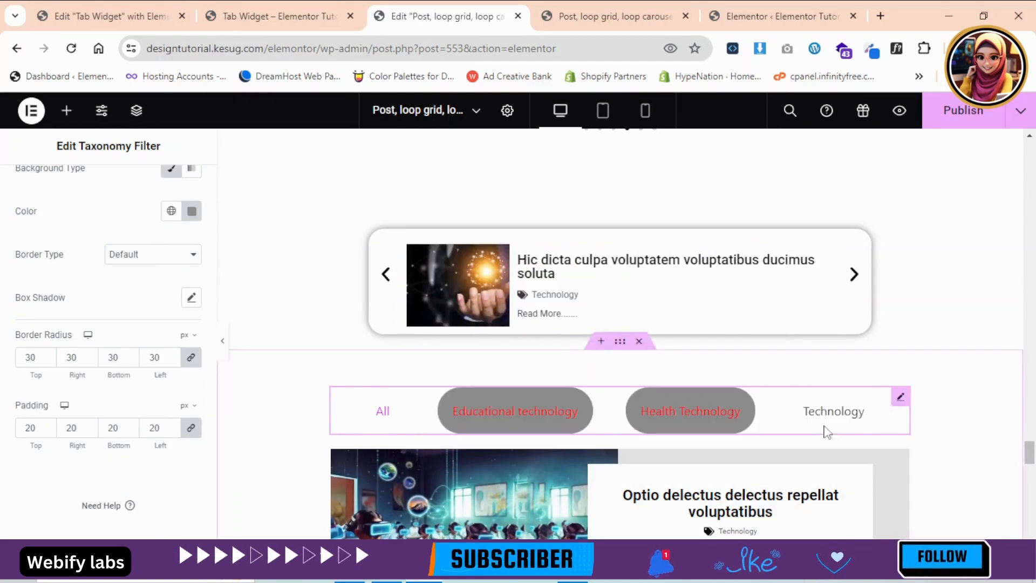
# Step: Examine the styled All, Chair and Table filter buttons on the Tab Widget preview page by switching between them, and return to the editor
pyautogui.click(276, 15)
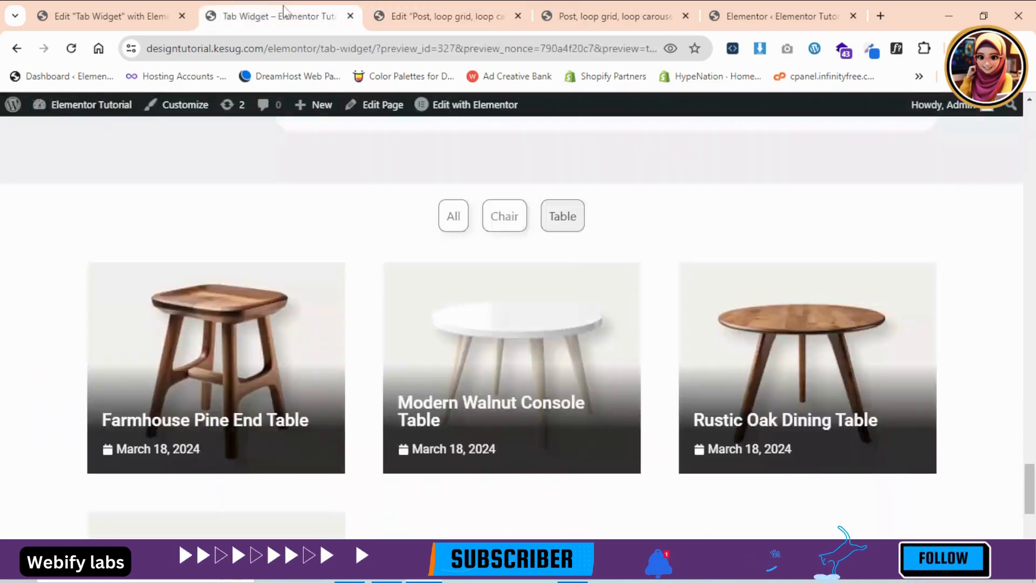
pyautogui.click(502, 227)
pyautogui.click(555, 227)
pyautogui.click(504, 211)
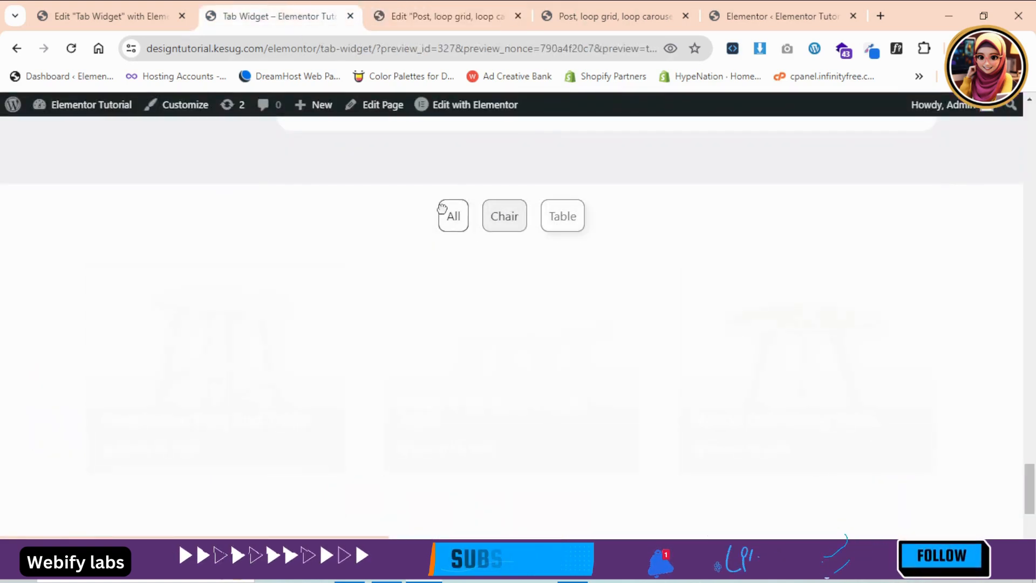
pyautogui.click(452, 218)
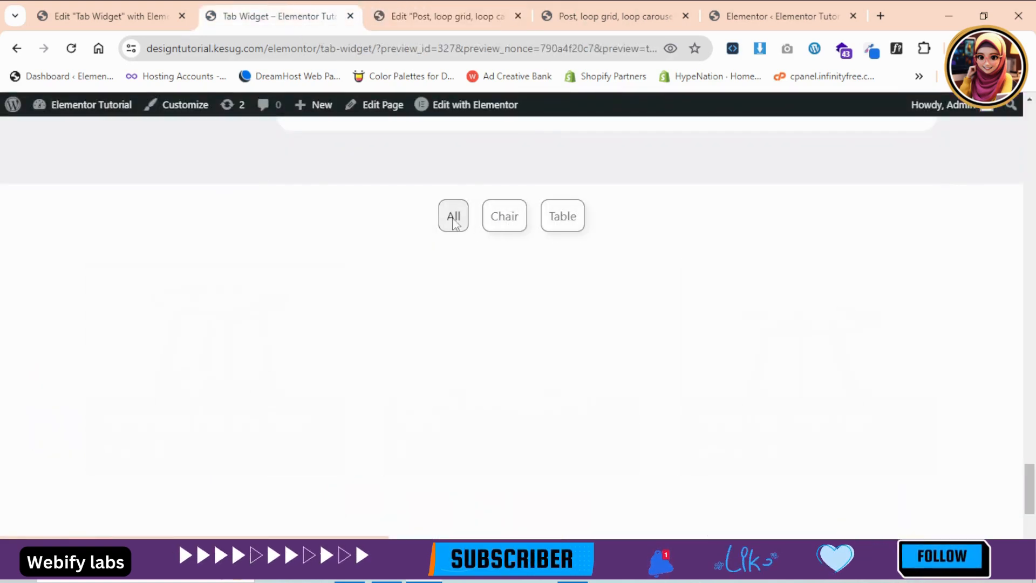
pyautogui.click(505, 226)
pyautogui.click(553, 222)
pyautogui.click(460, 15)
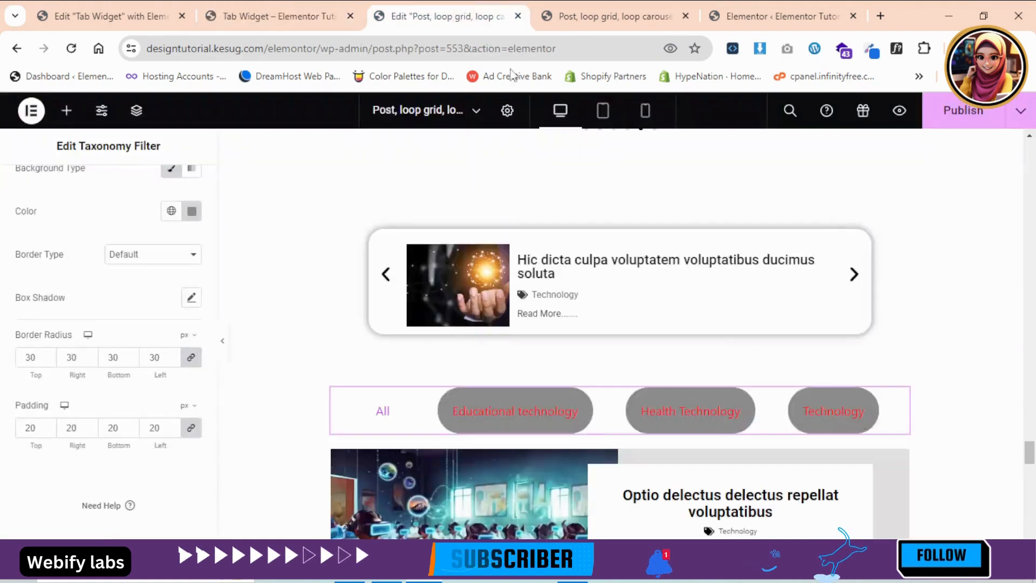
# Step: Compare the unstyled furniture filter in the editor with the bordered All, Chair and Table buttons on the Tab Widget preview page
pyautogui.scroll(-10, 1031, 457)
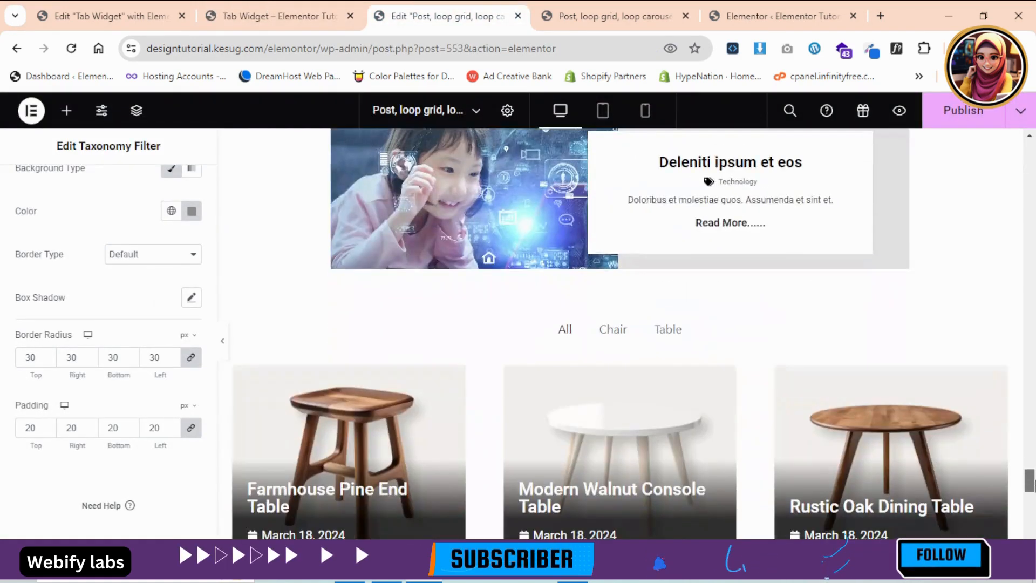
pyautogui.click(290, 16)
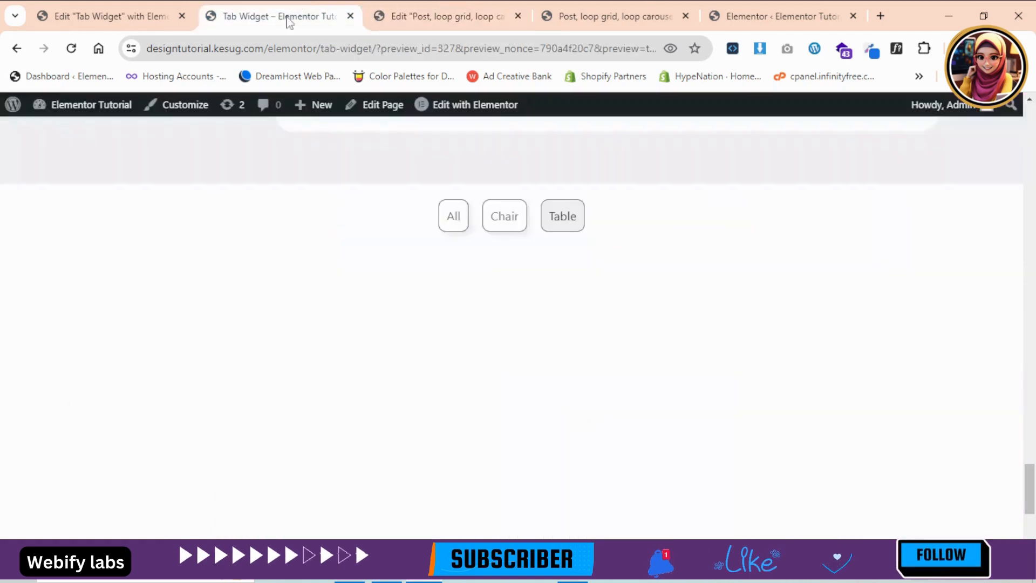
pyautogui.click(453, 216)
pyautogui.click(507, 223)
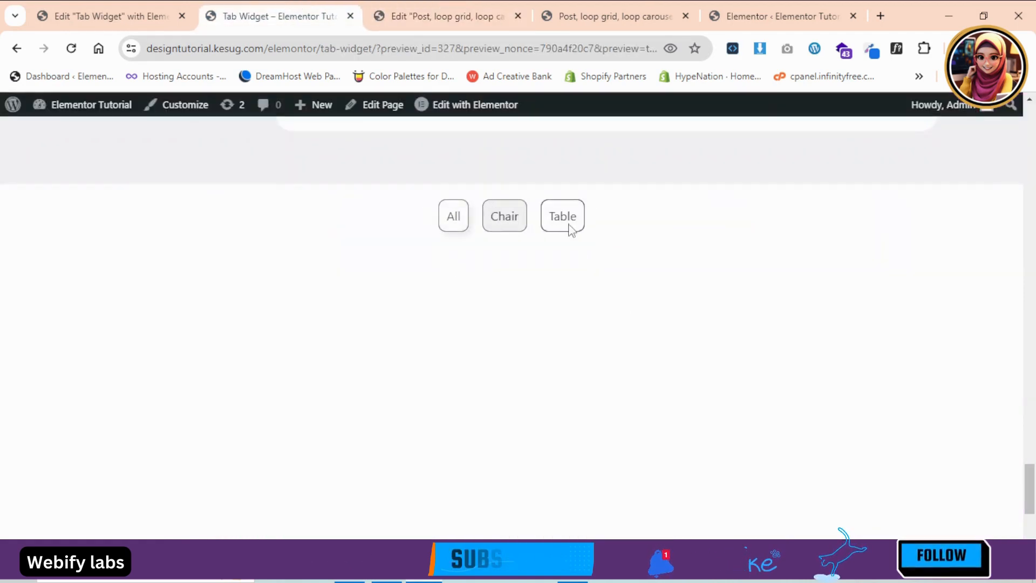
pyautogui.click(567, 223)
pyautogui.click(504, 215)
pyautogui.click(461, 215)
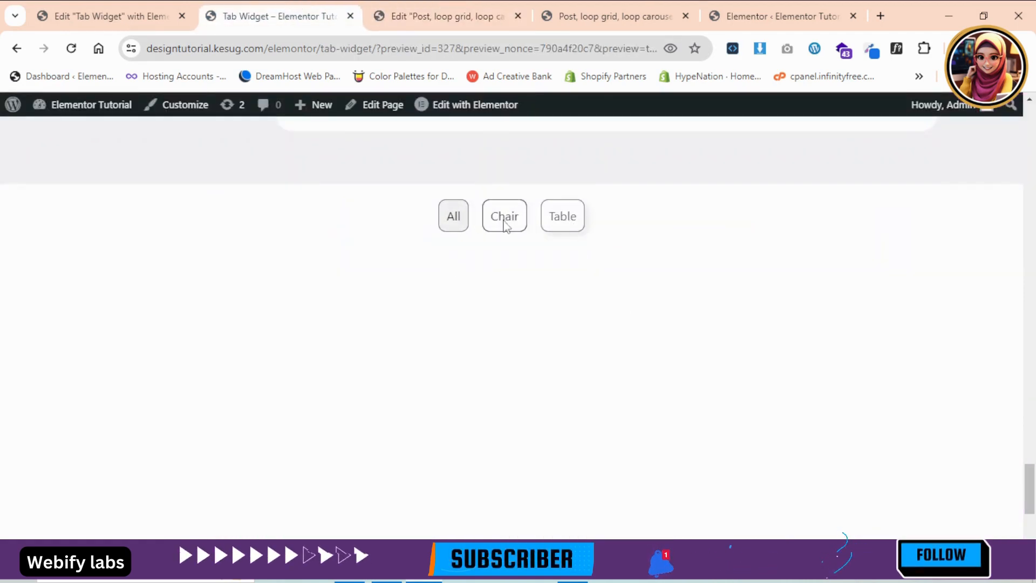
pyautogui.click(440, 16)
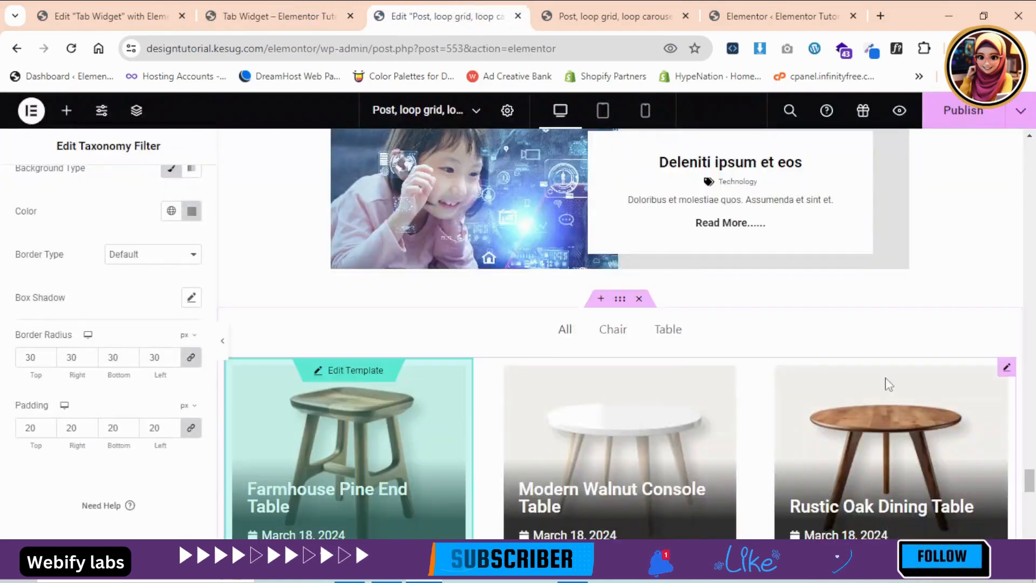
pyautogui.scroll(2, 620, 378)
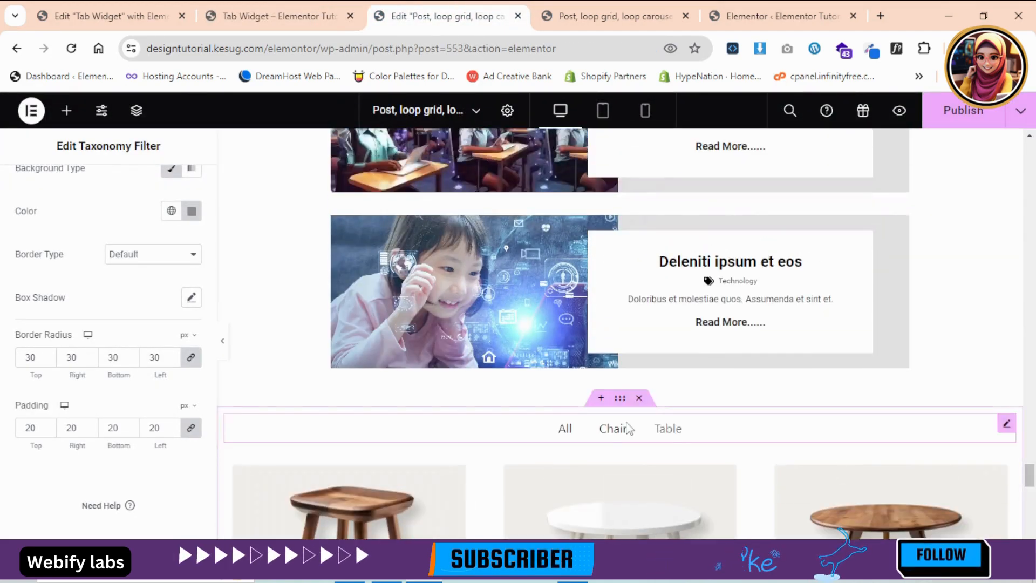
pyautogui.click(287, 8)
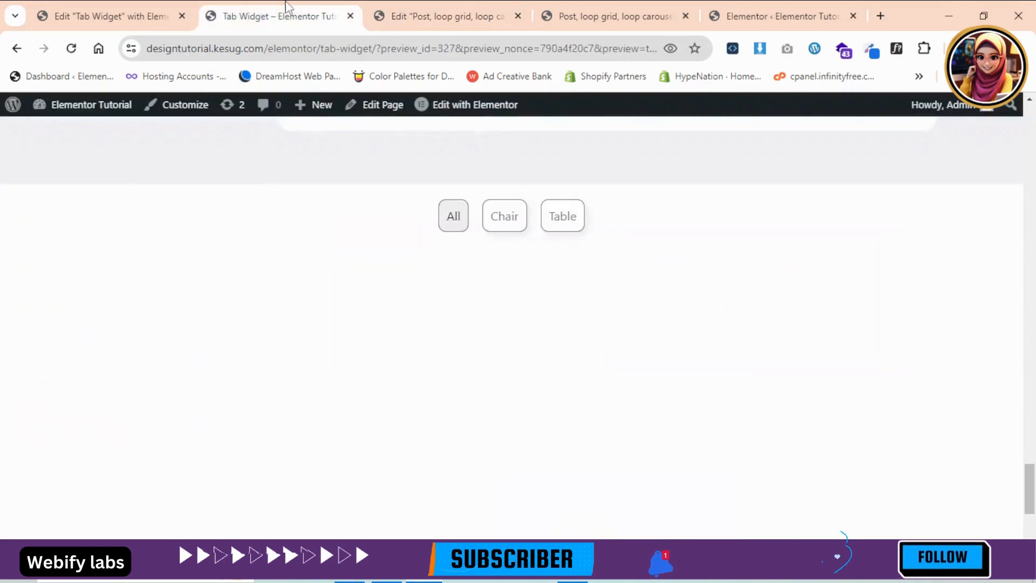
pyautogui.click(421, 7)
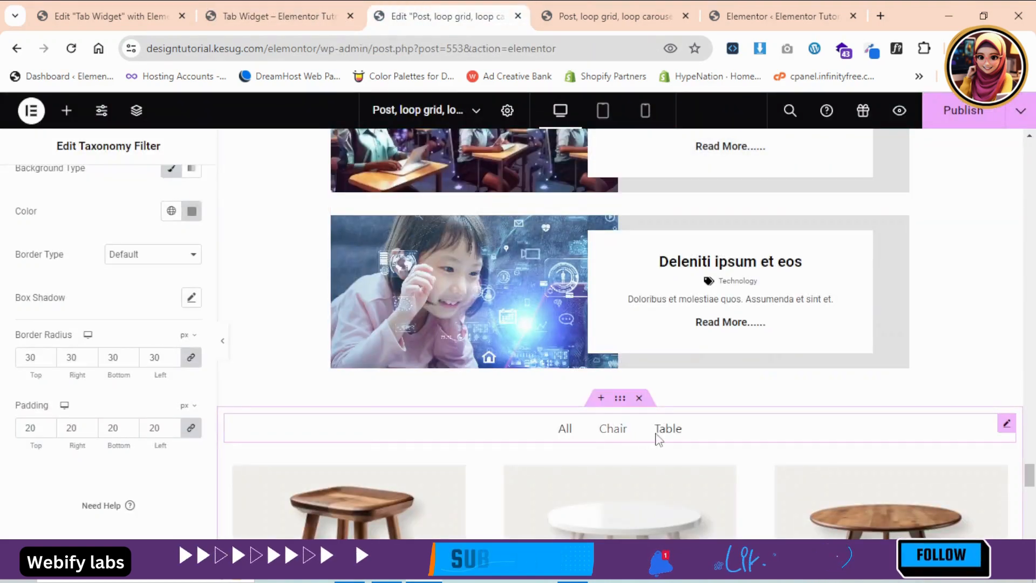